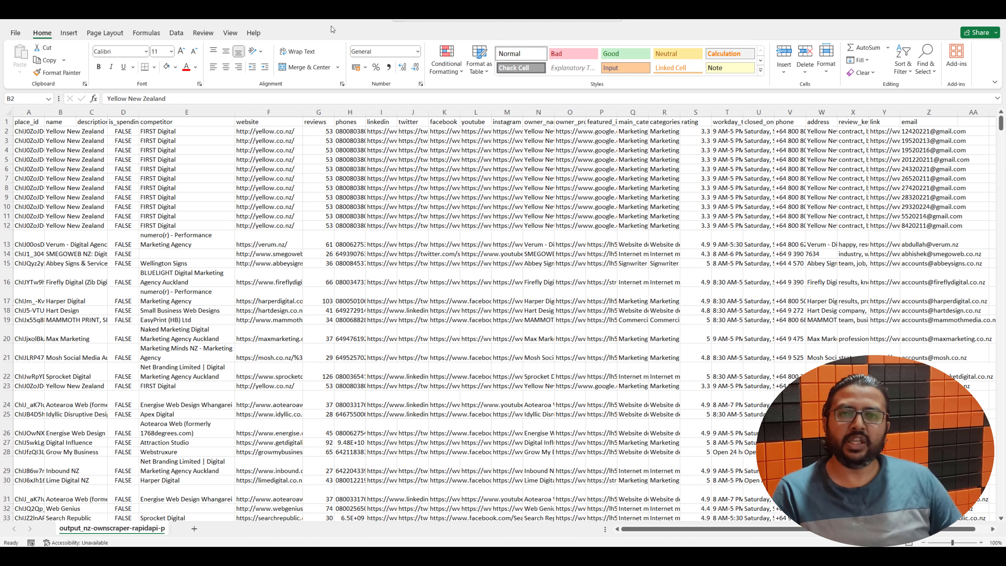
# Submit the email list to FilterBounce and open the results of the finished 585-email check
pyautogui.click(161, 214)
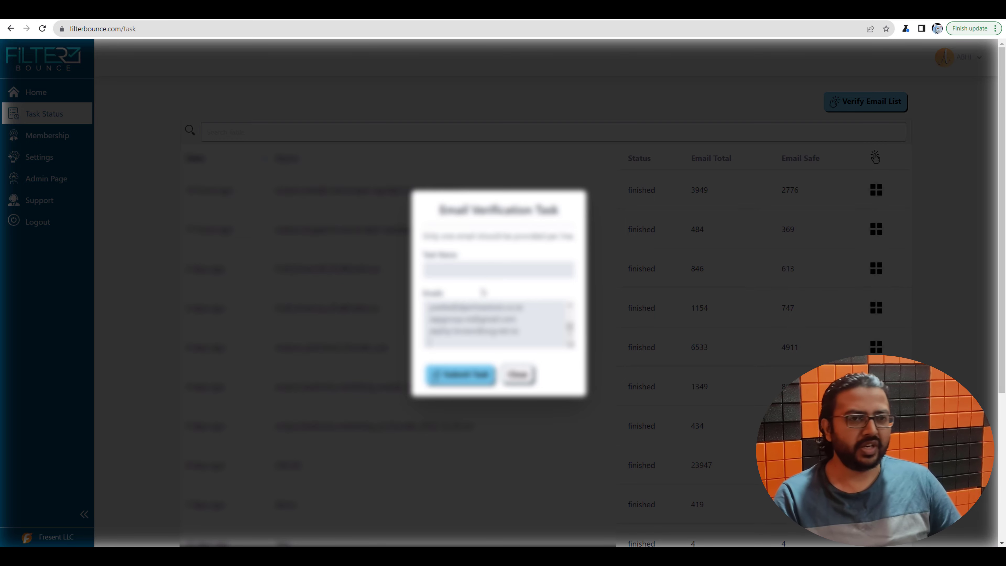
pyautogui.click(466, 371)
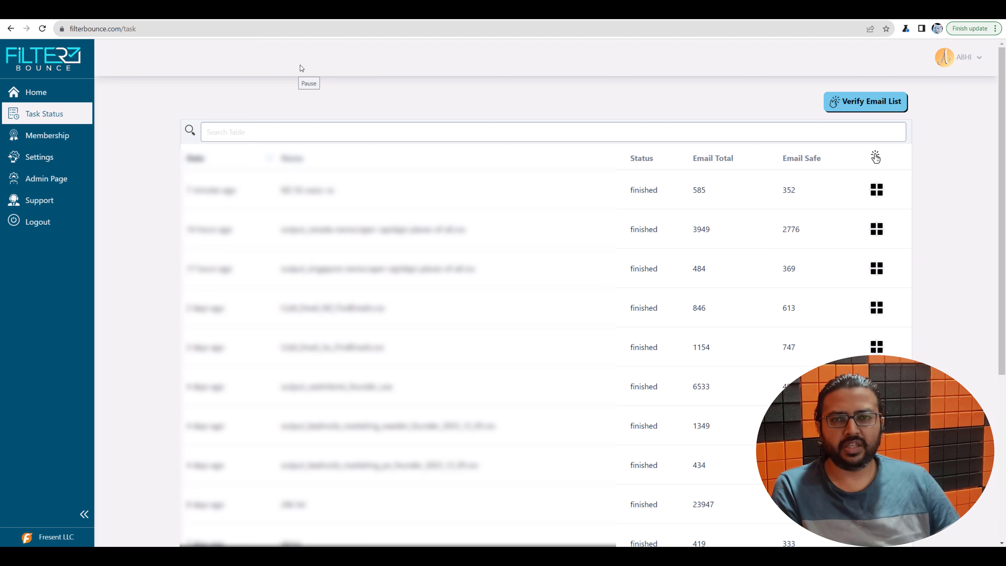
pyautogui.click(877, 190)
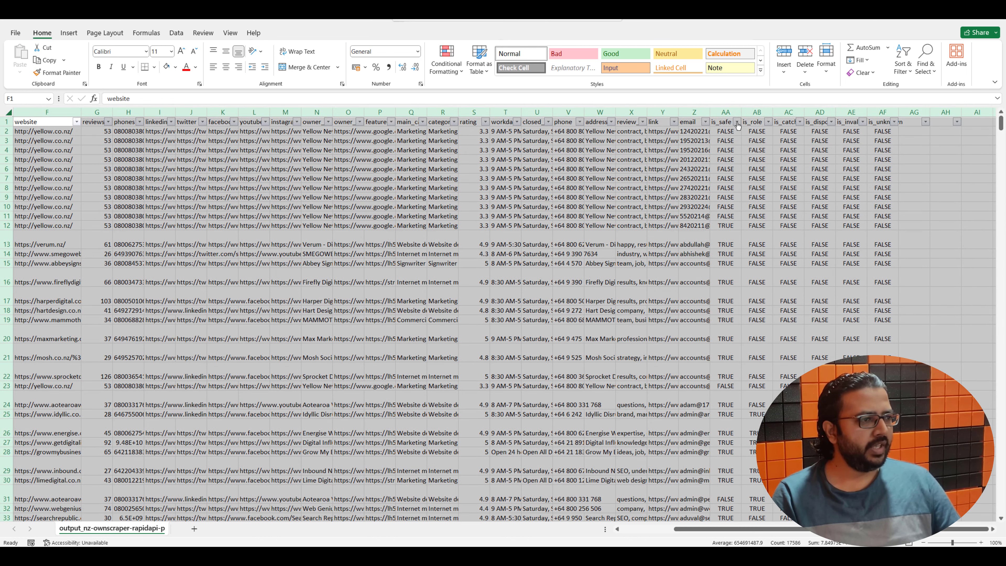
# Delete the 233 rows with is_safe FALSE, then clear the filter to show the safe leads
pyautogui.click(737, 122)
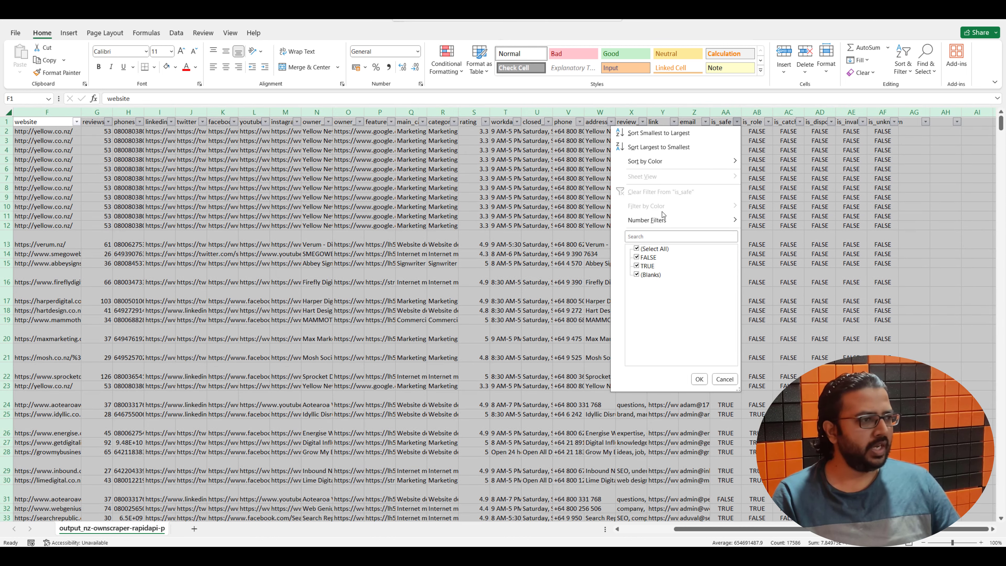
pyautogui.click(637, 248)
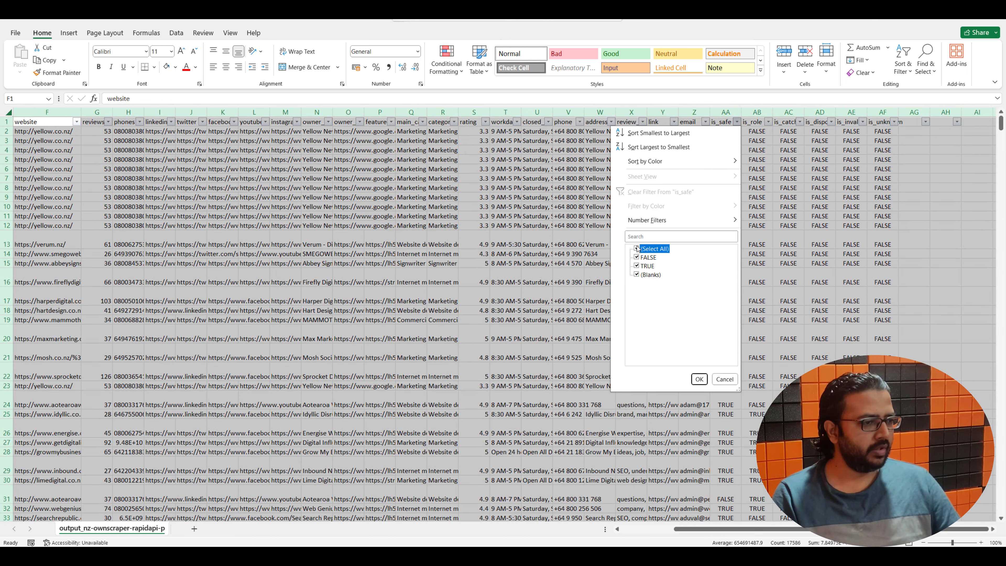
pyautogui.click(637, 257)
pyautogui.press('Return')
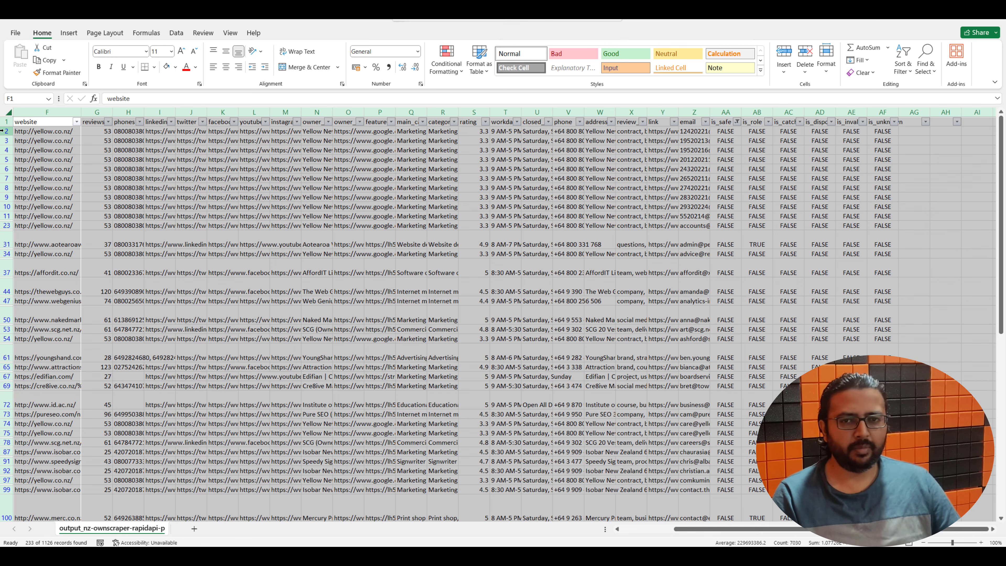
pyautogui.moveTo(6, 132); pyautogui.dragTo(7, 500)
pyautogui.rightClick(7, 500)
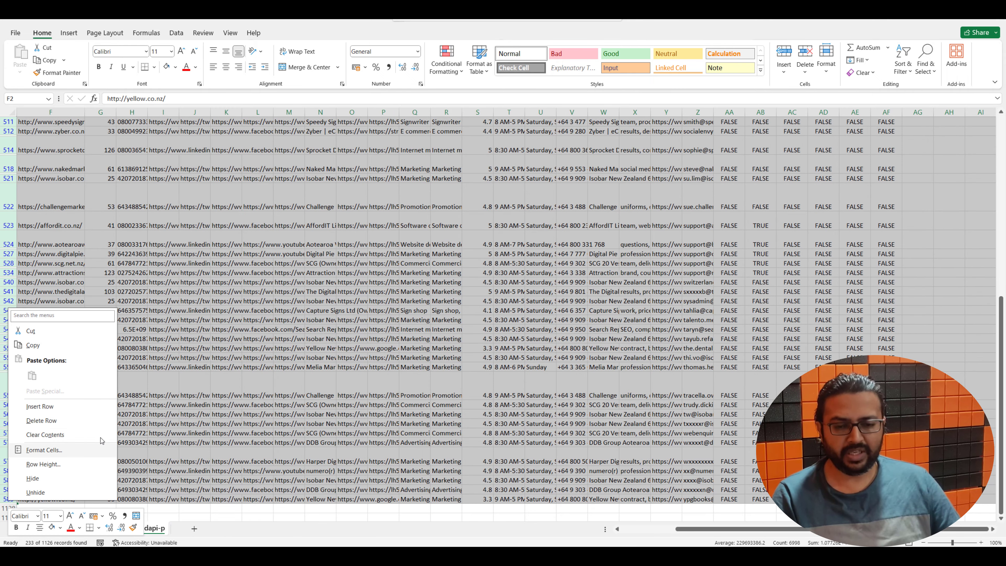
pyautogui.click(41, 421)
pyautogui.hotkey('ctrl', 'shift', 'l')
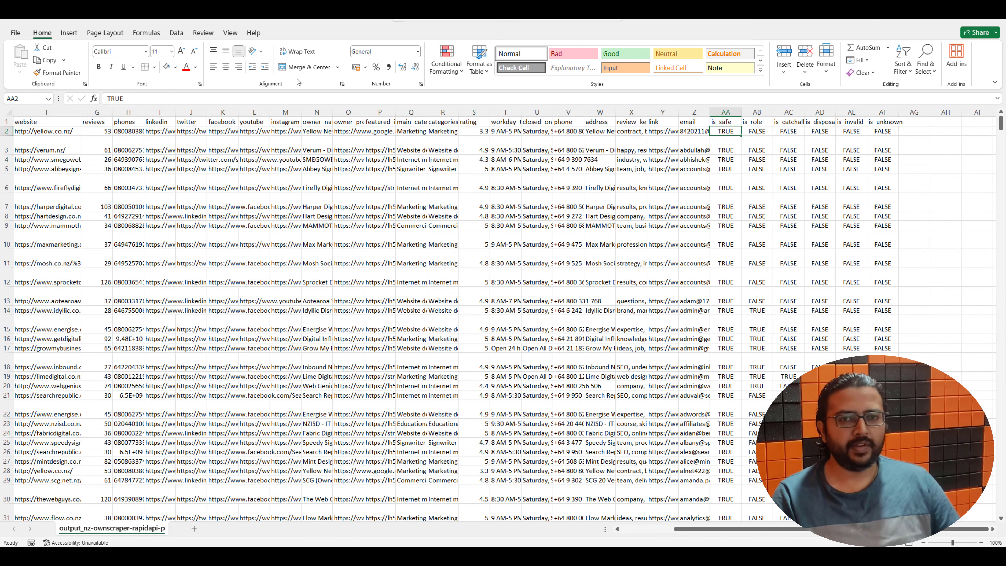
# Rename the B1 header from name to fullname
pyautogui.hotkey('ctrl', 'Home')
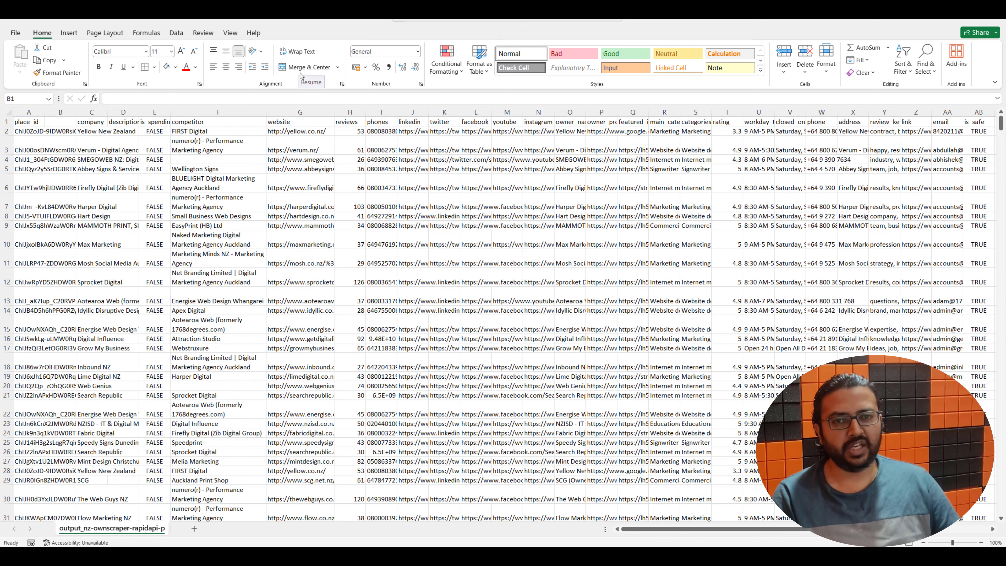
pyautogui.click(56, 121)
pyautogui.write('fullname')
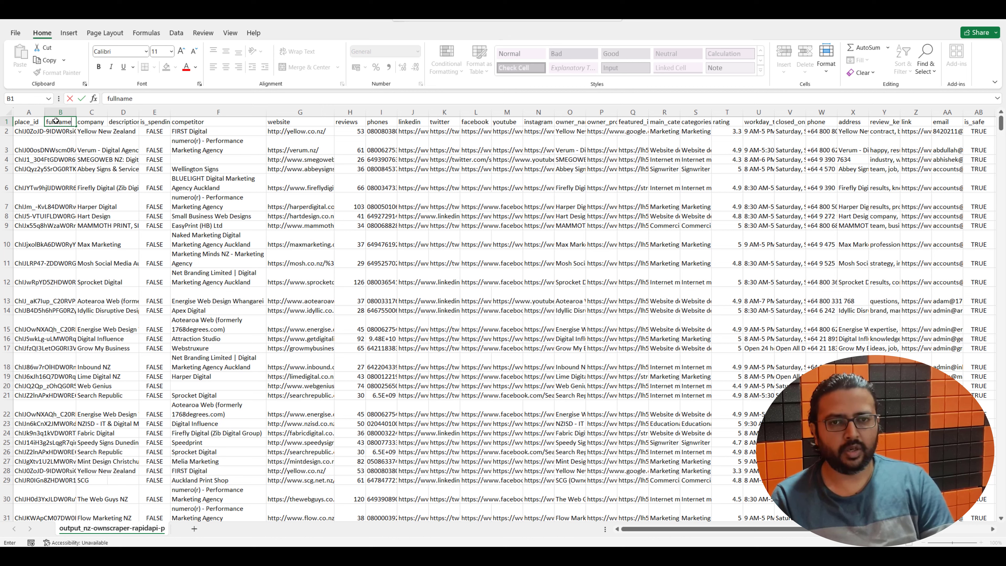
pyautogui.press('Tab')
pyautogui.click(60, 131)
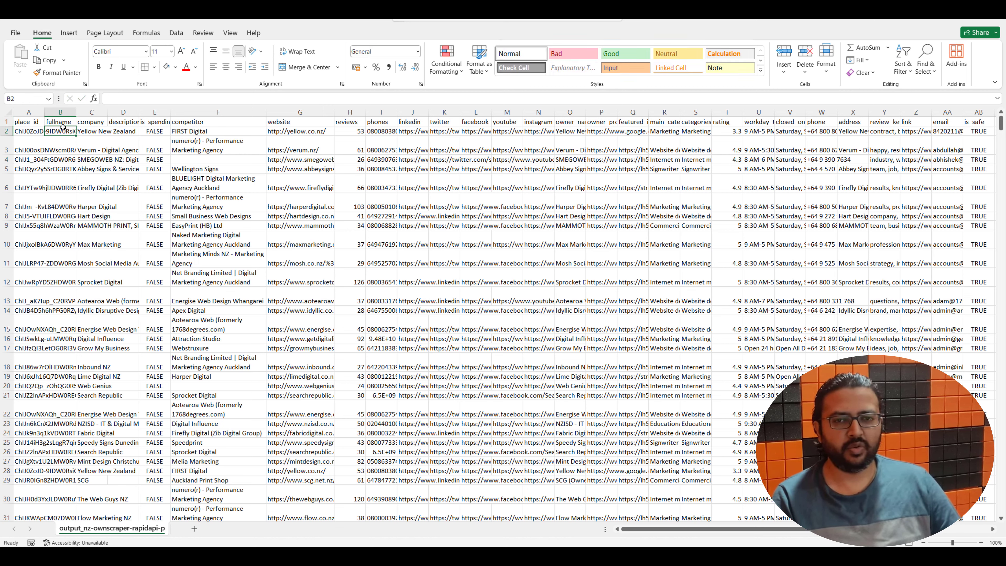
# Review the company, competitor and email headers and the first fullname values
pyautogui.click(97, 124)
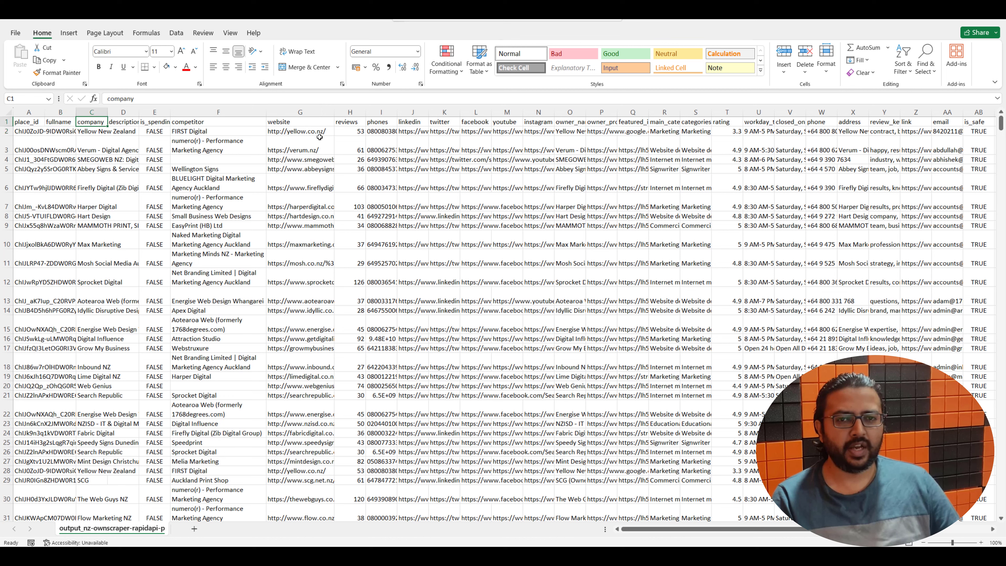
pyautogui.click(213, 124)
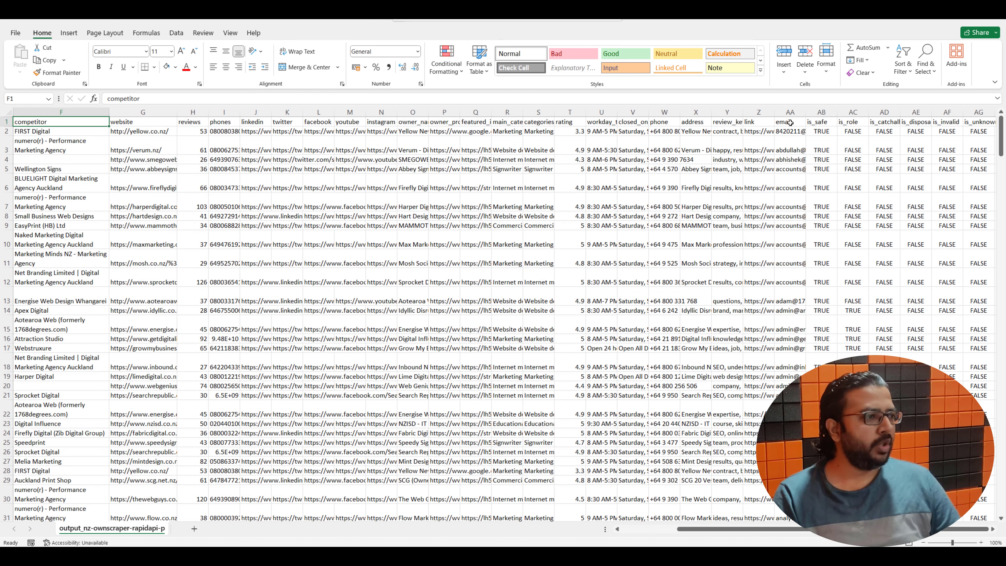
pyautogui.click(791, 123)
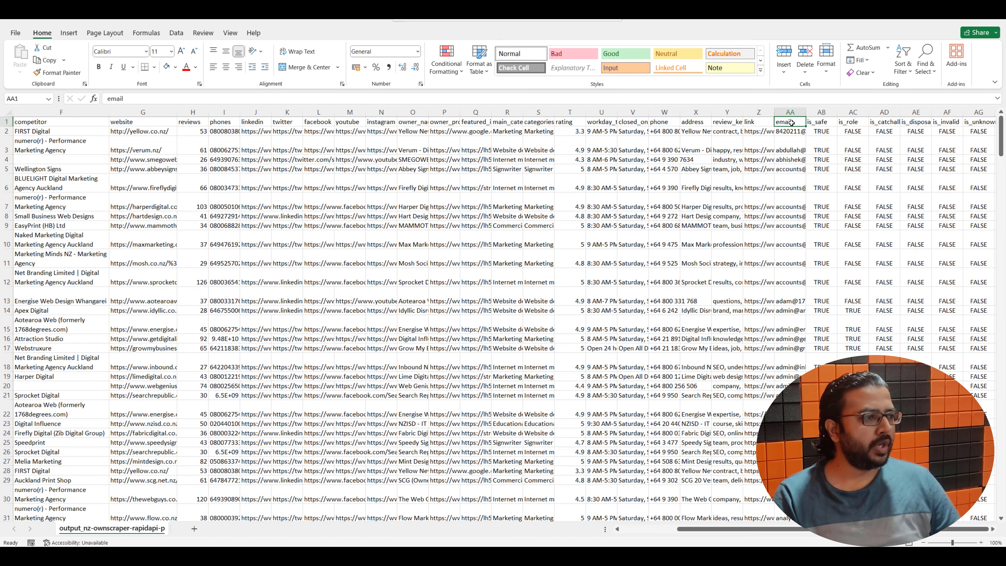
pyautogui.moveTo(771, 530); pyautogui.dragTo(526, 523)
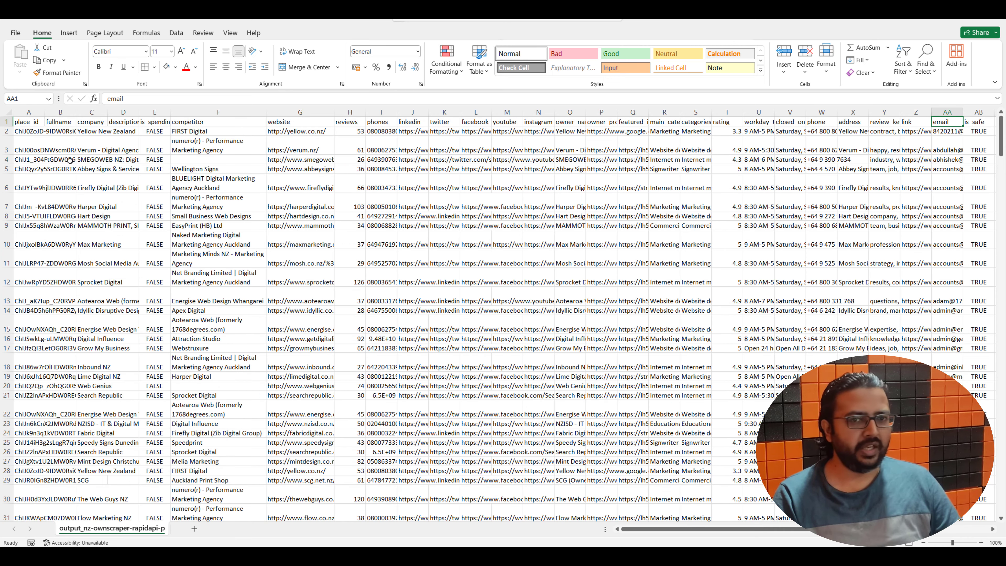
pyautogui.click(69, 122)
pyautogui.click(63, 135)
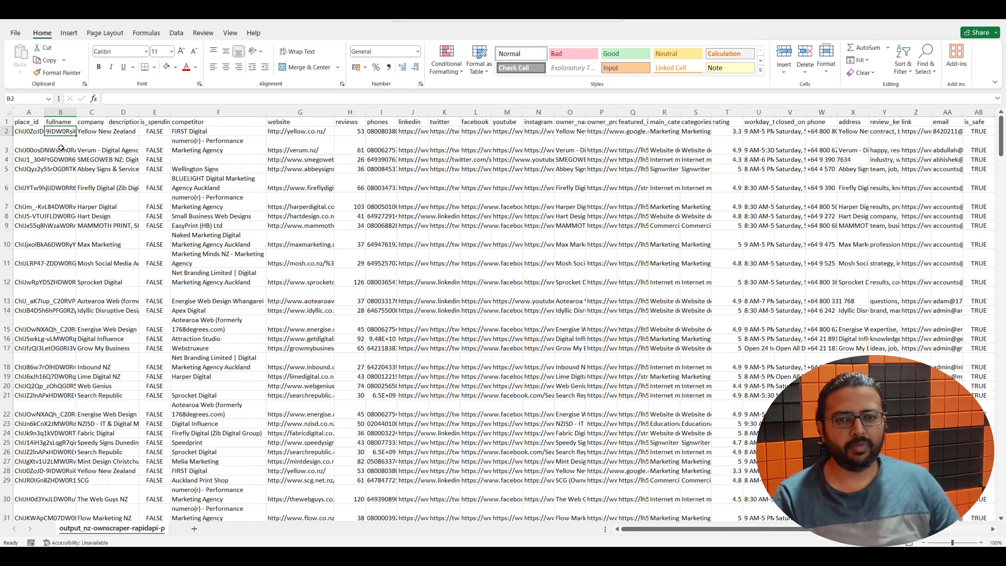
pyautogui.click(61, 148)
pyautogui.click(61, 160)
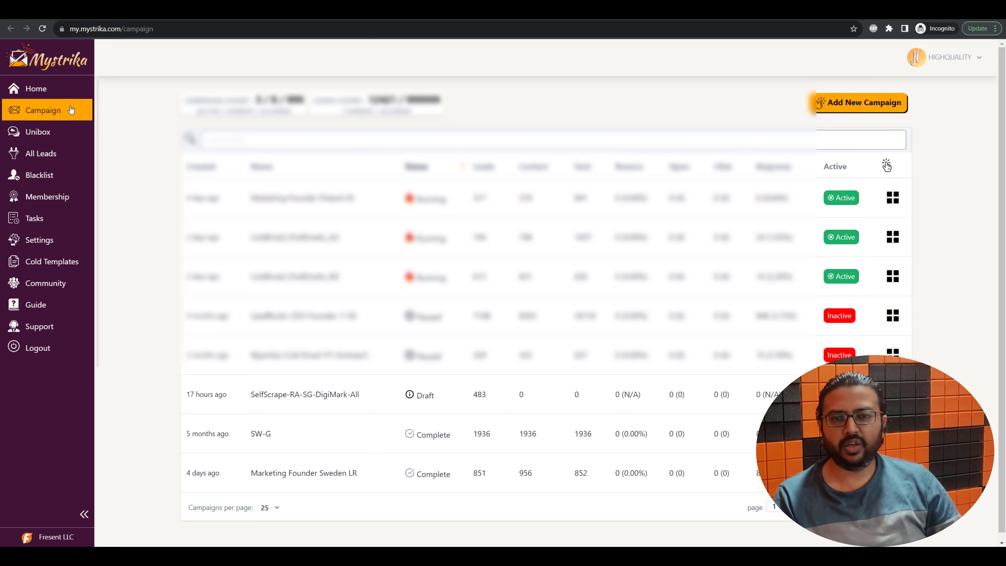
# Create and save the campaign SelfScrape-RA-NZ-DigiMar-All with its name, niche and location
pyautogui.click(860, 102)
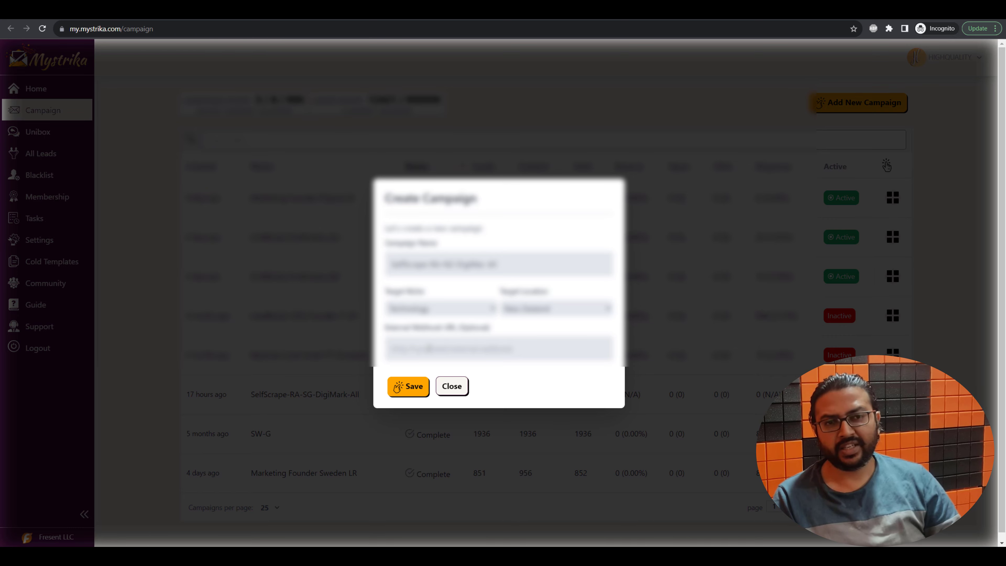
pyautogui.click(426, 381)
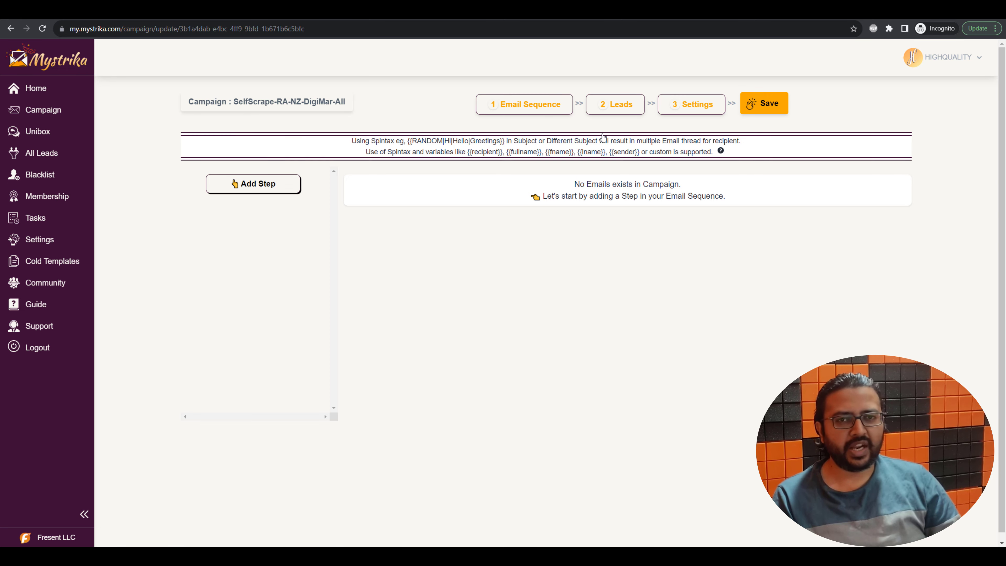
# Upload the output_nz CSV as the campaign's leads, with 352 rows processed
pyautogui.click(612, 116)
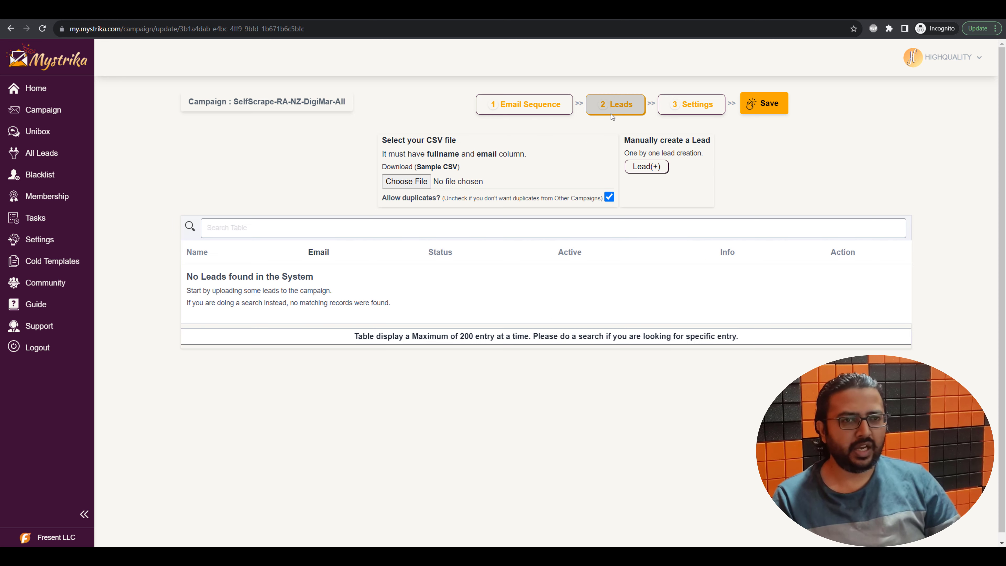
pyautogui.click(417, 186)
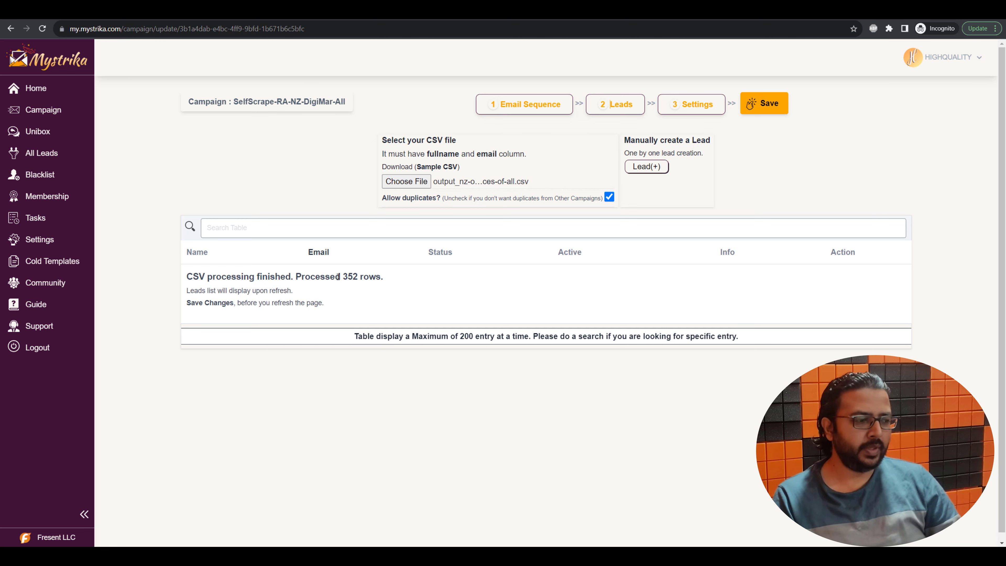
pyautogui.moveTo(347, 277); pyautogui.dragTo(364, 277)
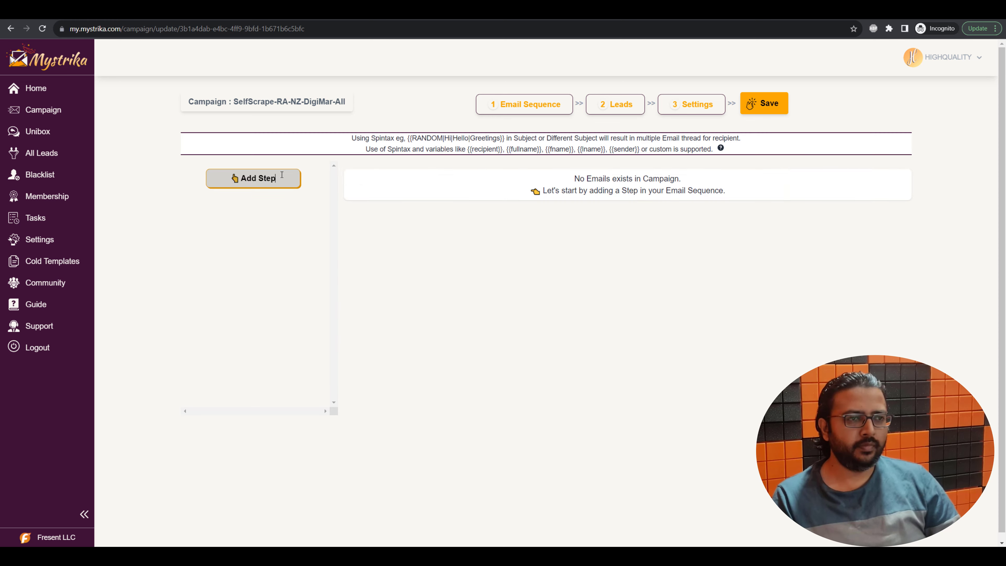
# Add Step 1 with subject 'WHAT THE DUMP...' and a spintax body greeting the lead by company
pyautogui.click(253, 178)
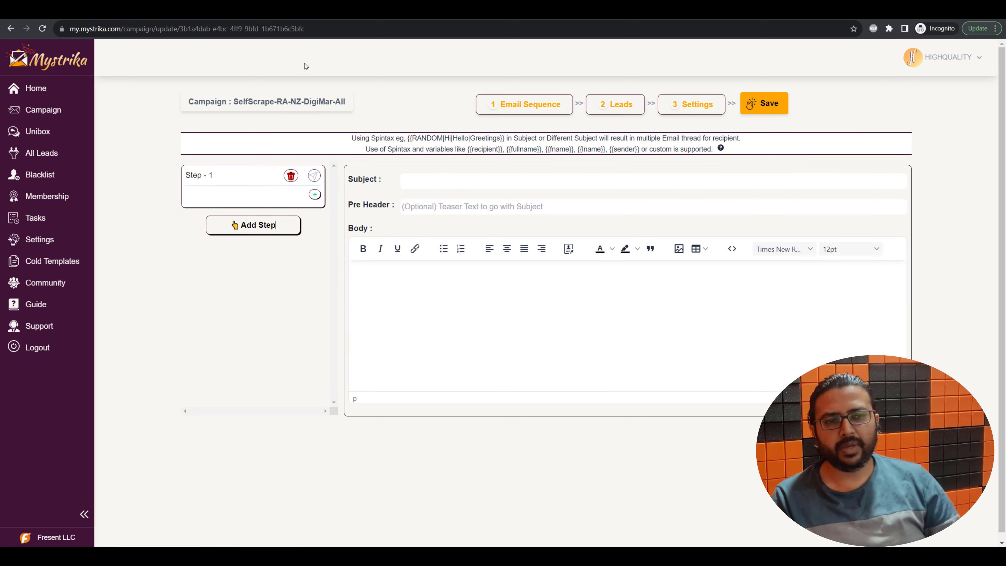
pyautogui.click(431, 184)
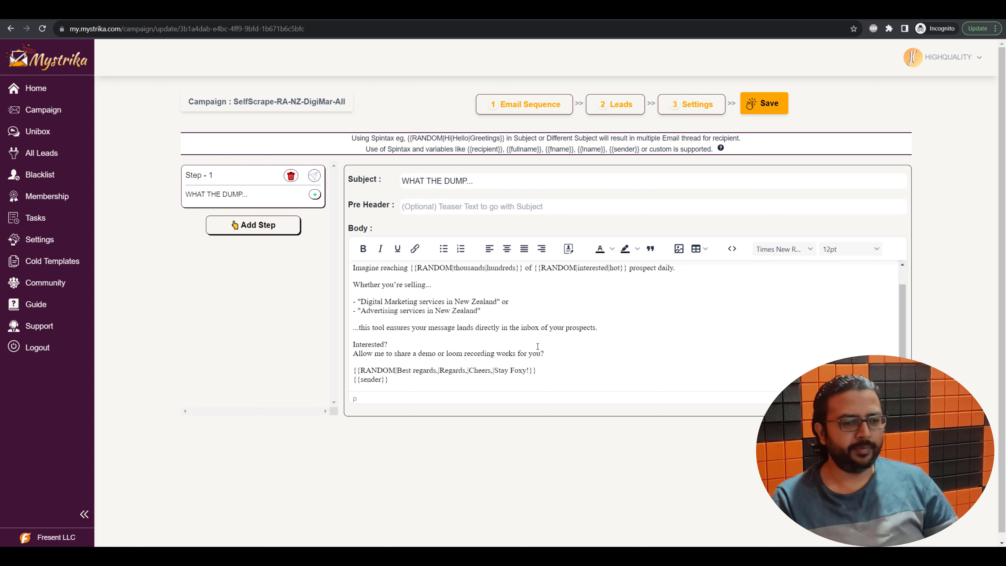
pyautogui.scroll(1, 423, 298)
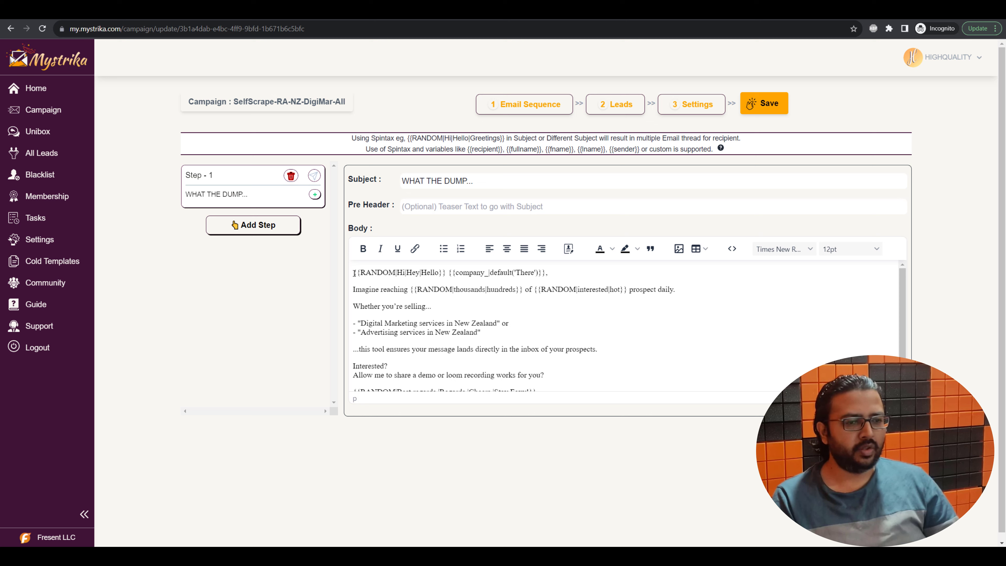
pyautogui.moveTo(352, 273); pyautogui.dragTo(445, 274)
pyautogui.click(495, 279)
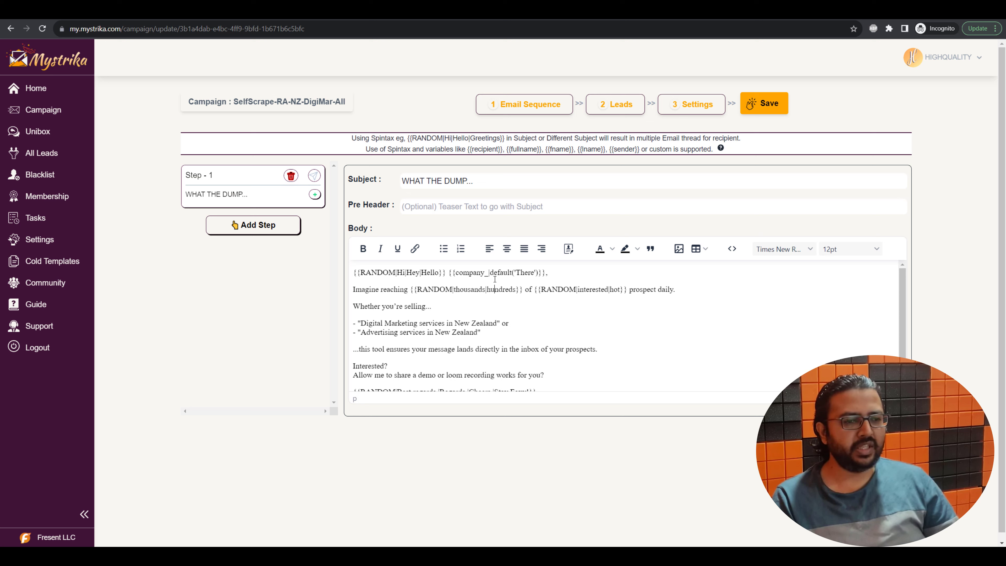
pyautogui.doubleClick(478, 273)
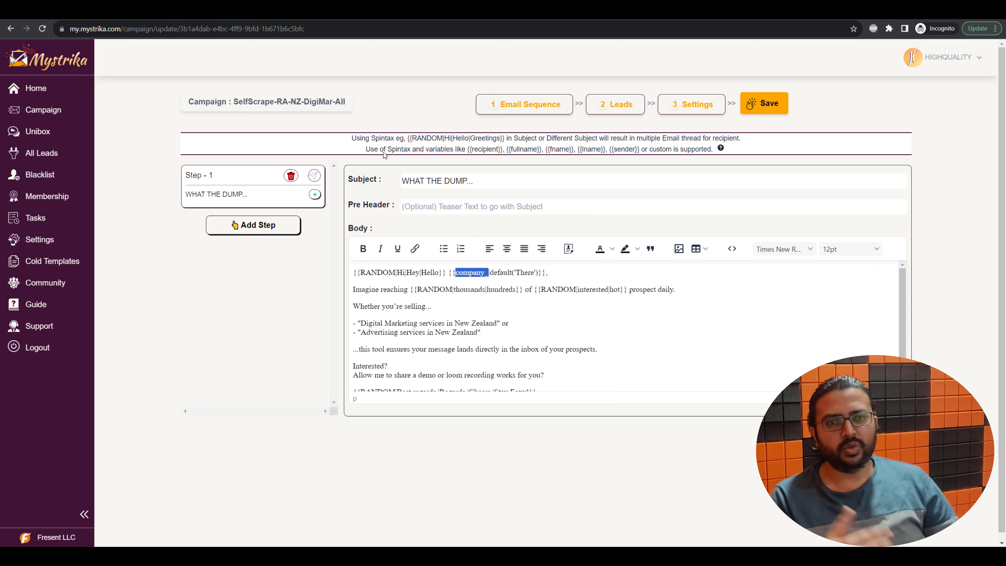
# Check the competitor and is_spending_on_ads columns in the leads spreadsheet
pyautogui.hotkey('alt', 'Tab')
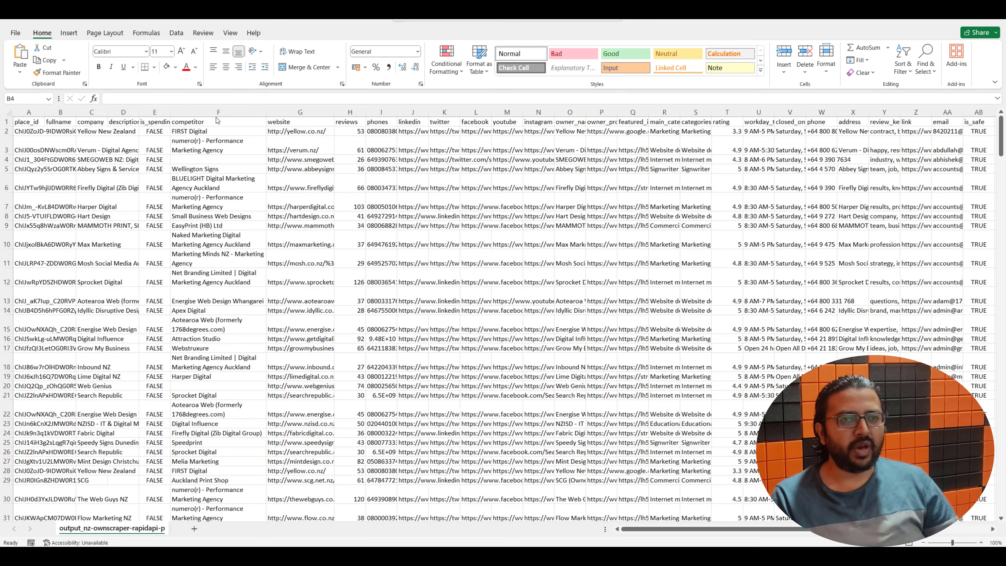
pyautogui.click(207, 123)
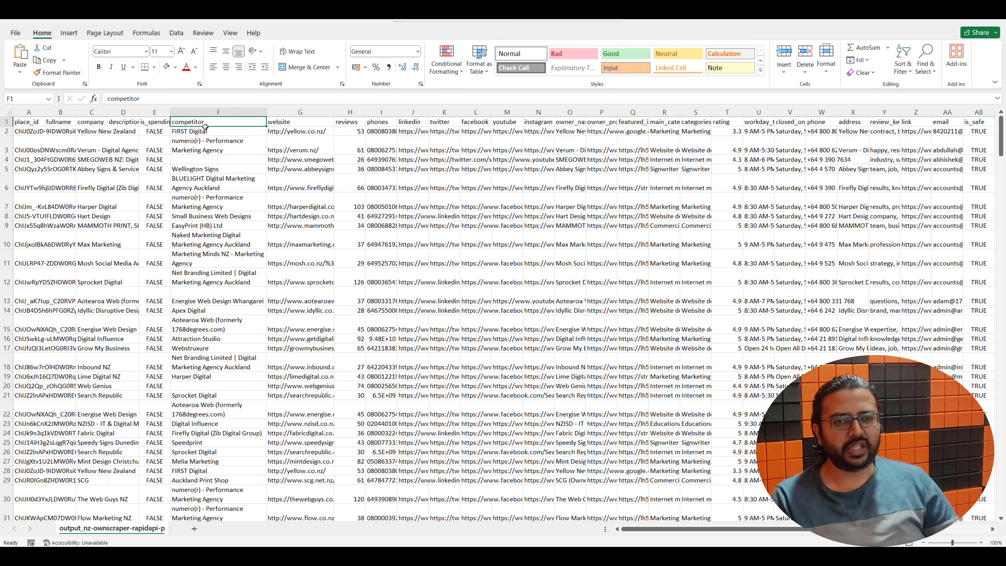
pyautogui.click(155, 123)
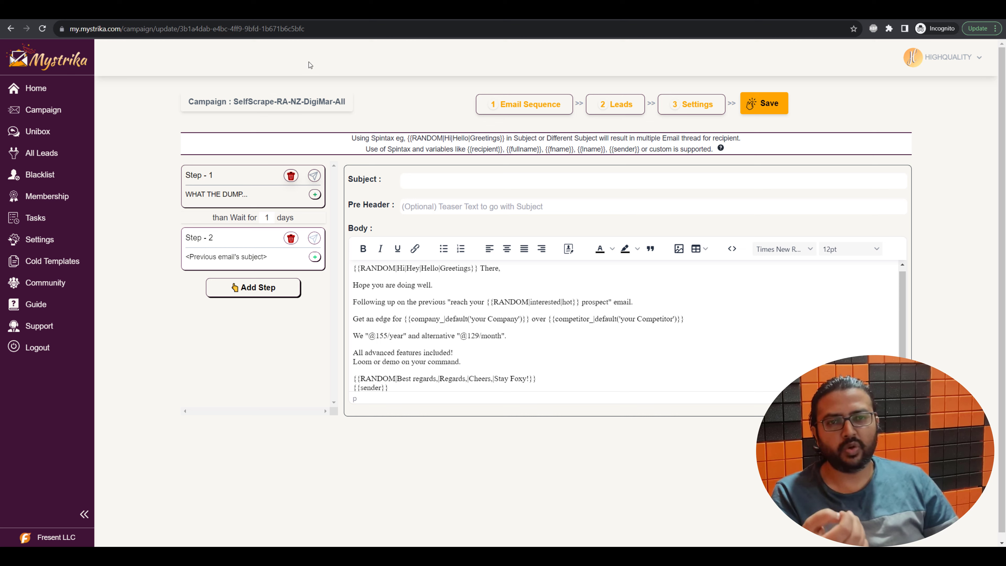
# Add a third sequence step that waits 3 days after Step 2
pyautogui.click(214, 288)
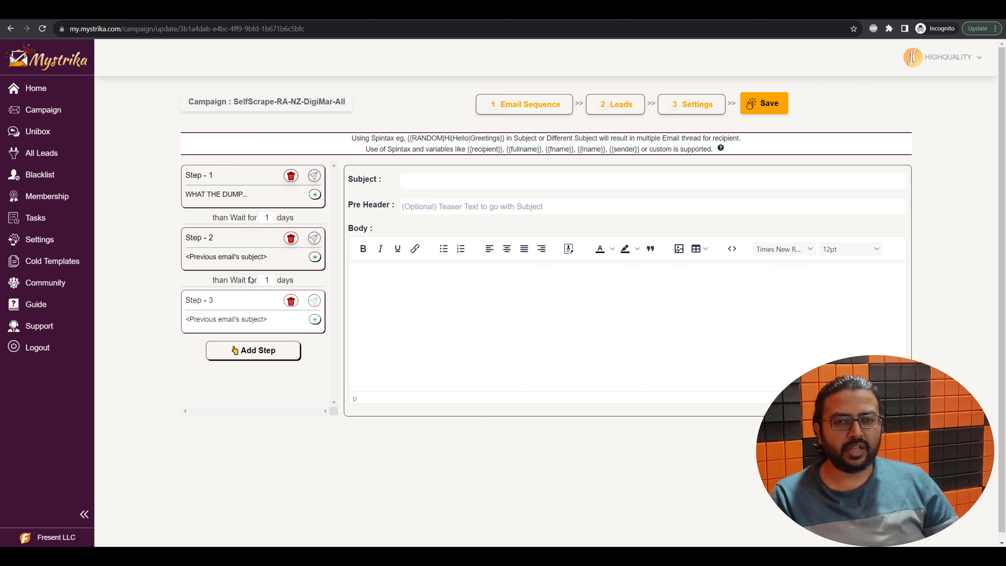
pyautogui.doubleClick(267, 280)
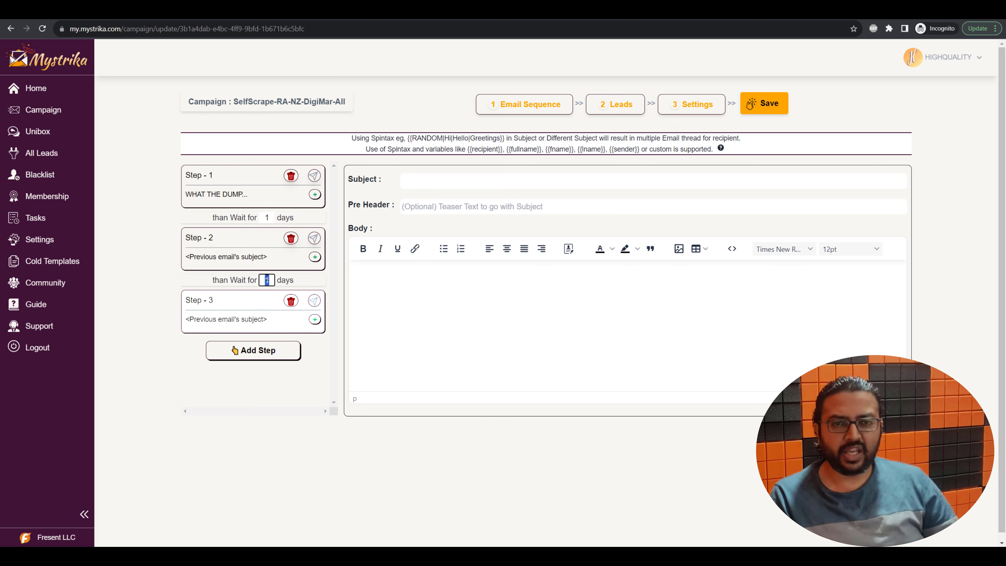
pyautogui.write('3')
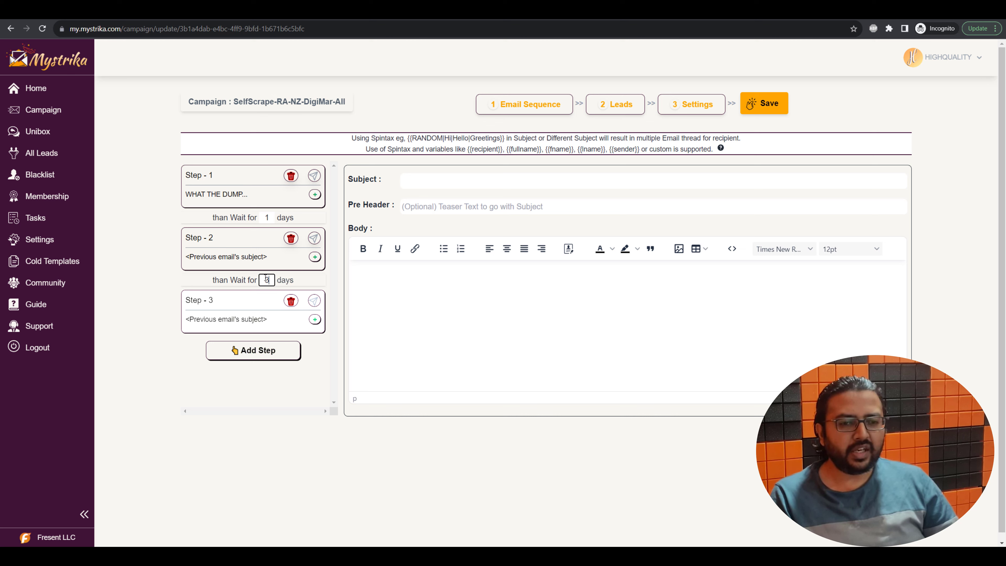
pyautogui.click(145, 368)
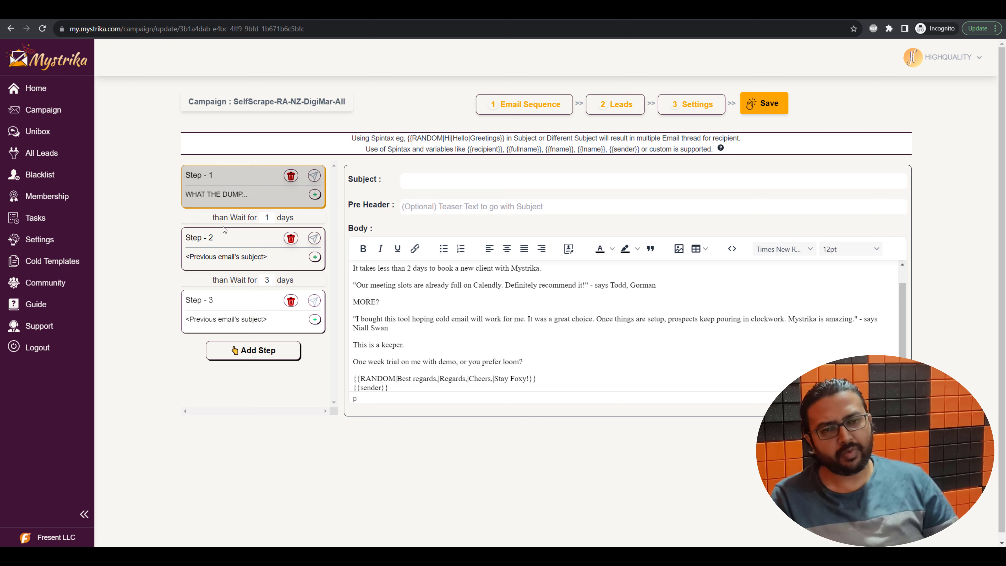
# Review Step 2's body line that uses the company and competitor variables
pyautogui.click(216, 257)
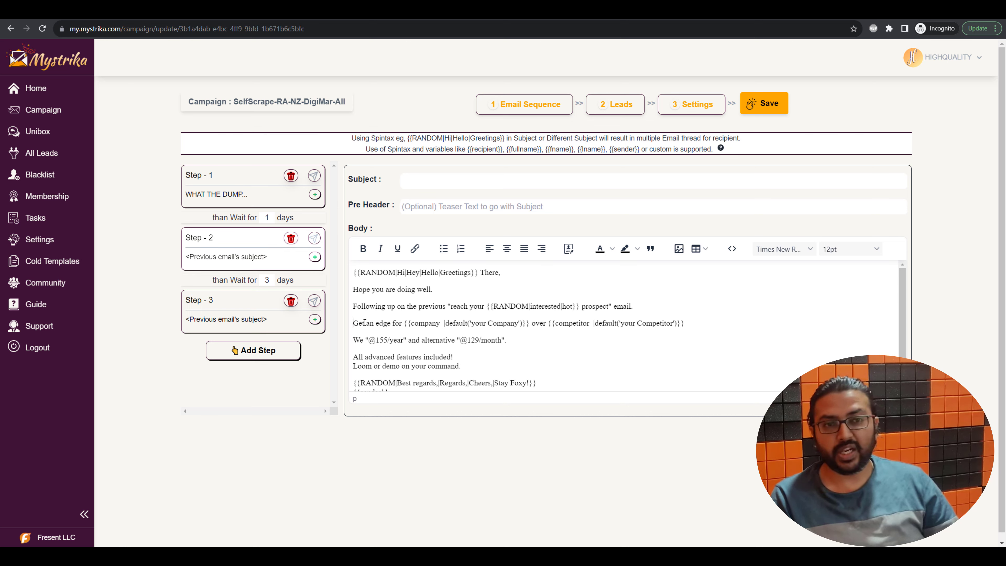
pyautogui.moveTo(354, 322); pyautogui.dragTo(745, 327)
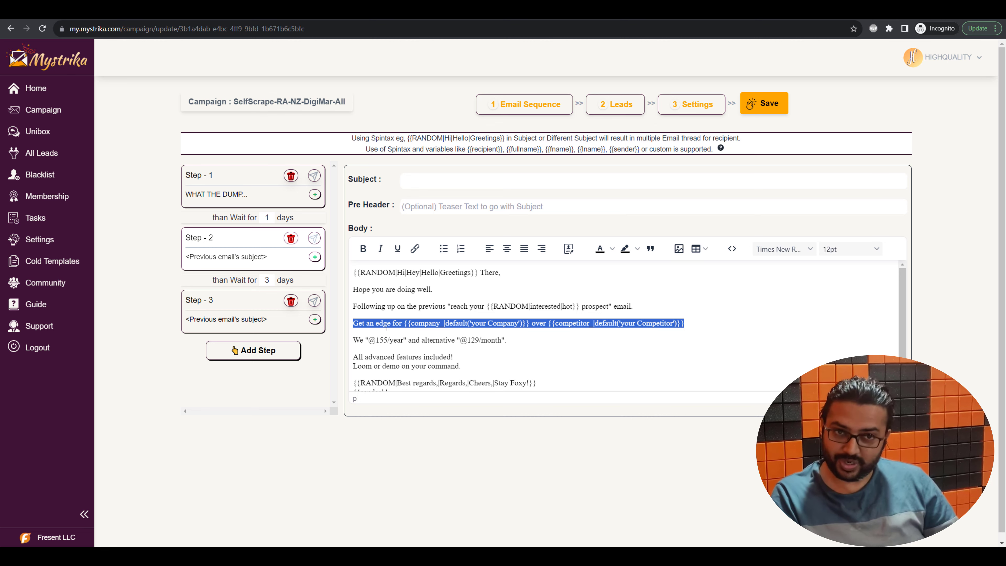
pyautogui.click(537, 322)
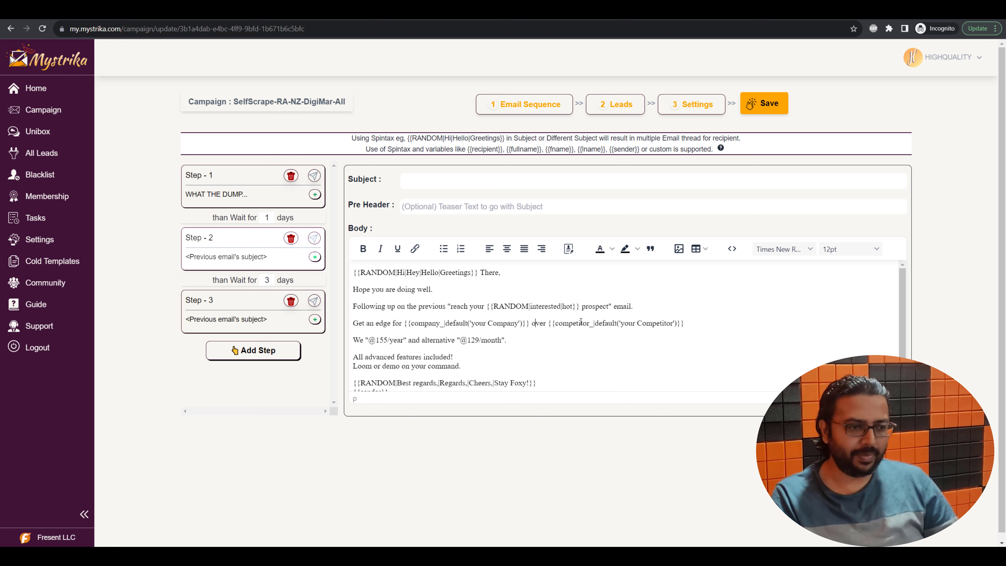
pyautogui.doubleClick(582, 322)
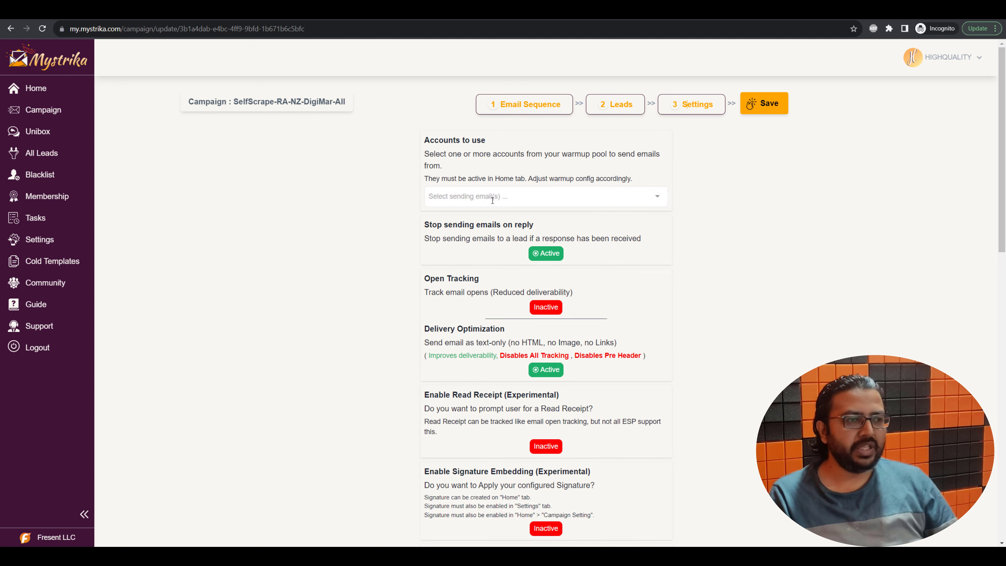
# Select all warmup accounts as the campaign's sending accounts
pyautogui.click(601, 197)
pyautogui.click(445, 216)
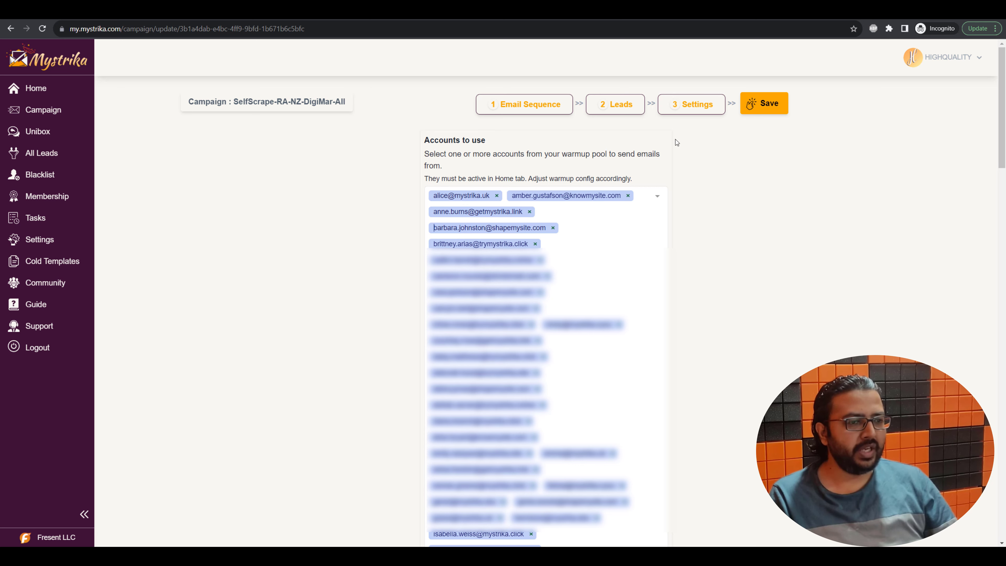
pyautogui.scroll(-10, 301, 318)
pyautogui.scroll(-10, 309, 320)
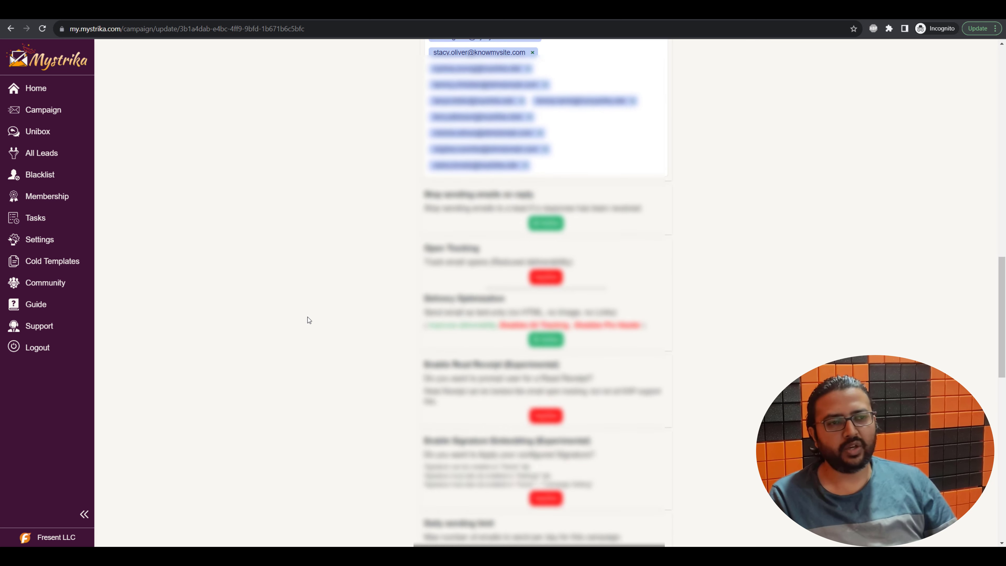
pyautogui.scroll(2, 308, 319)
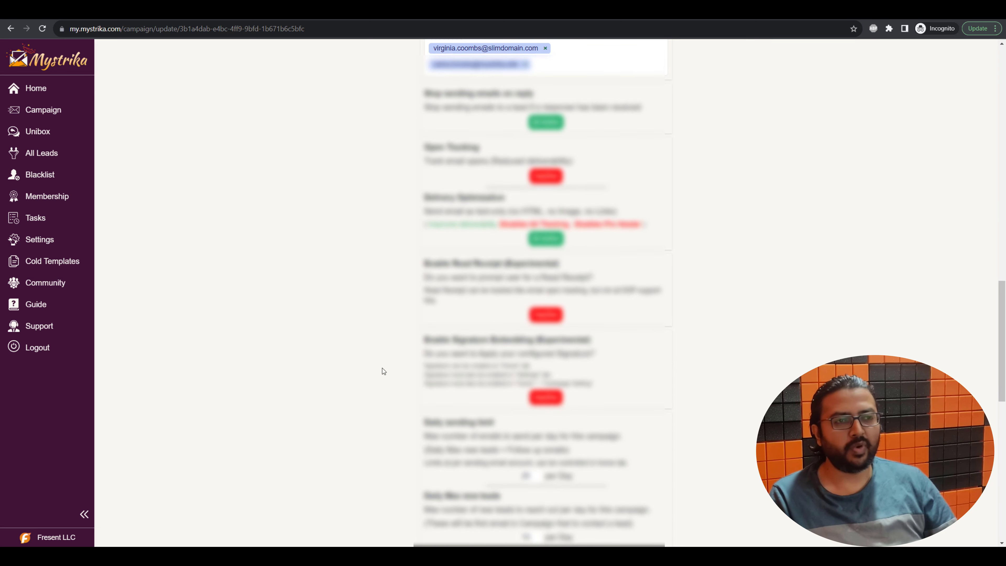
pyautogui.scroll(-5, 397, 353)
# Set Daily Max new leads to 400 and the daily sending limit to 800
pyautogui.doubleClick(530, 342)
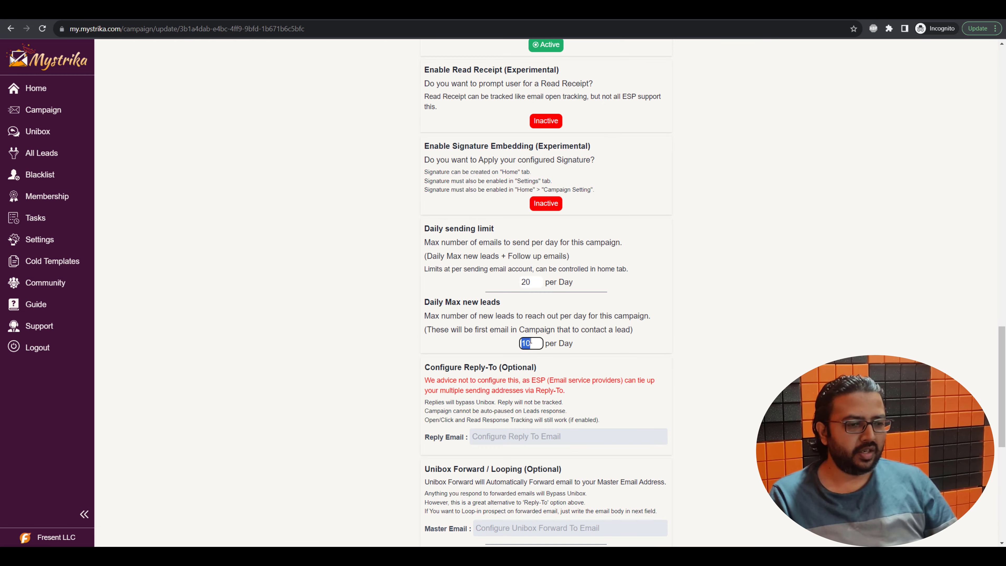
pyautogui.write('400')
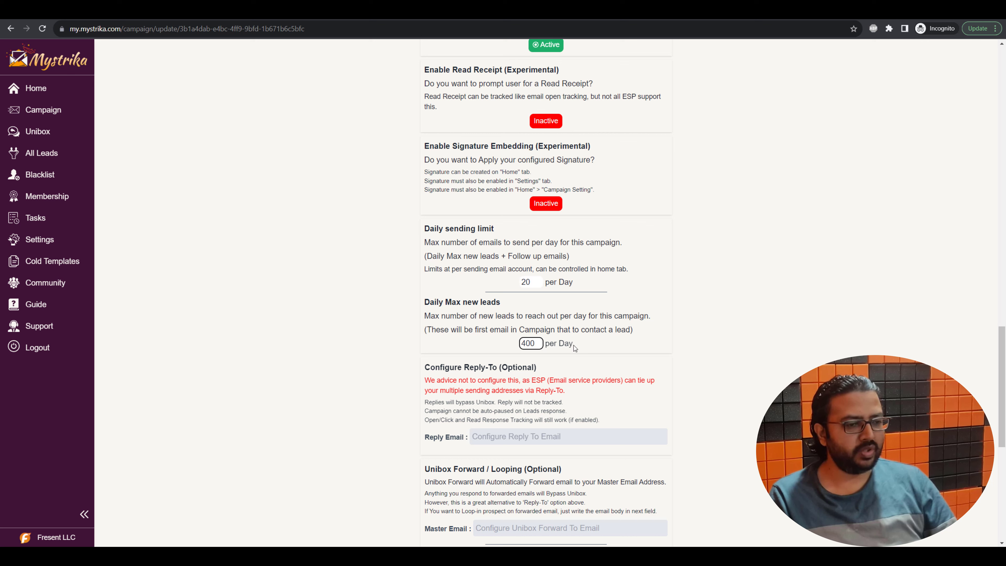
pyautogui.doubleClick(533, 279)
pyautogui.write('800')
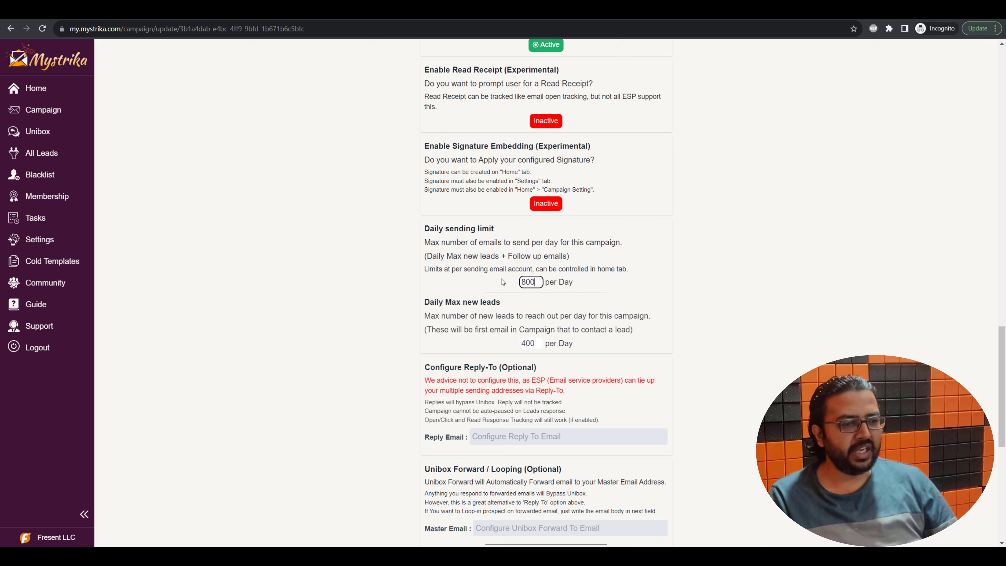
pyautogui.click(436, 290)
# Fill in the company's master forwarding e-mail address
pyautogui.scroll(-5, 370, 388)
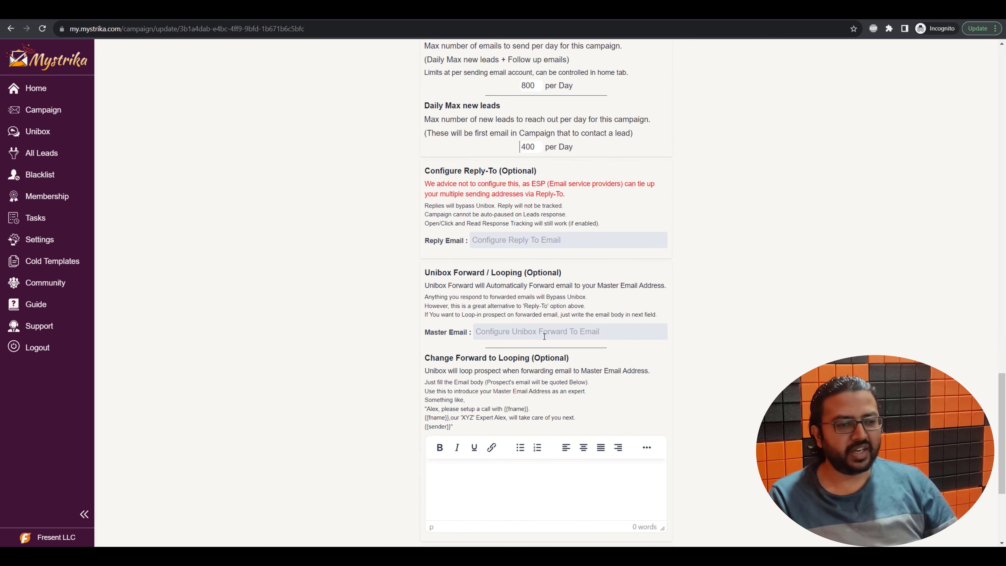
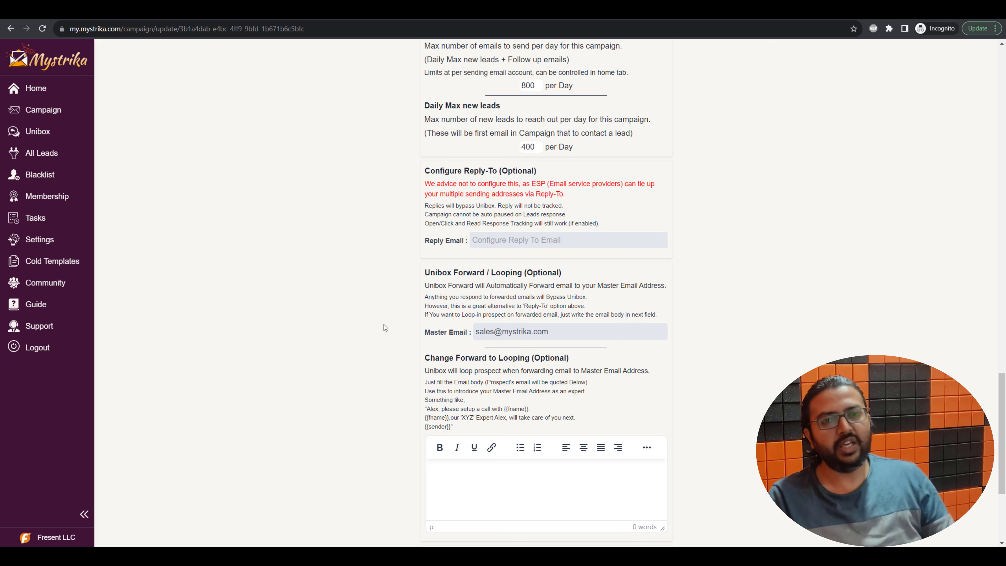
pyautogui.scroll(-5, 324, 302)
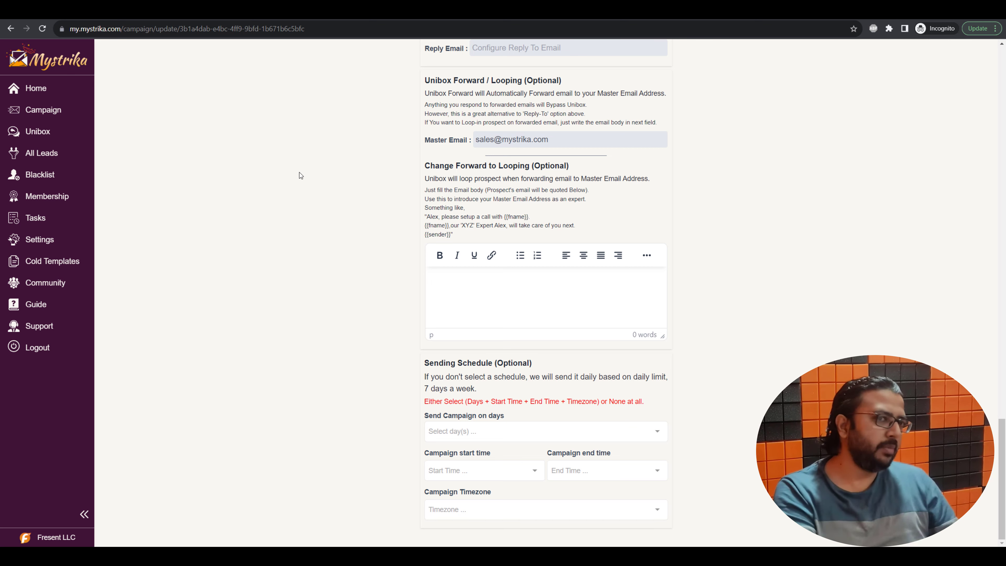
pyautogui.scroll(15, 310, 60)
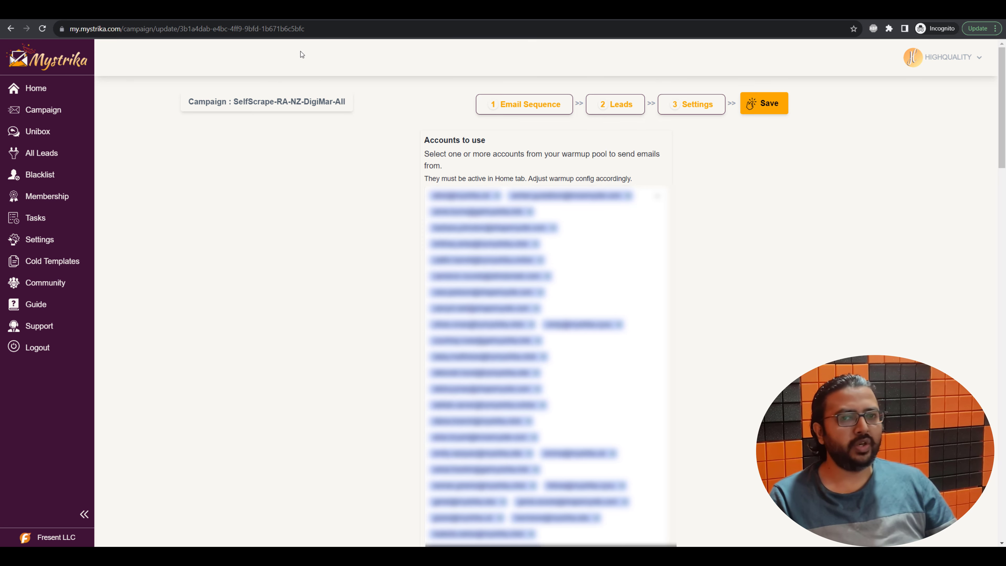
pyautogui.scroll(-15, 282, 302)
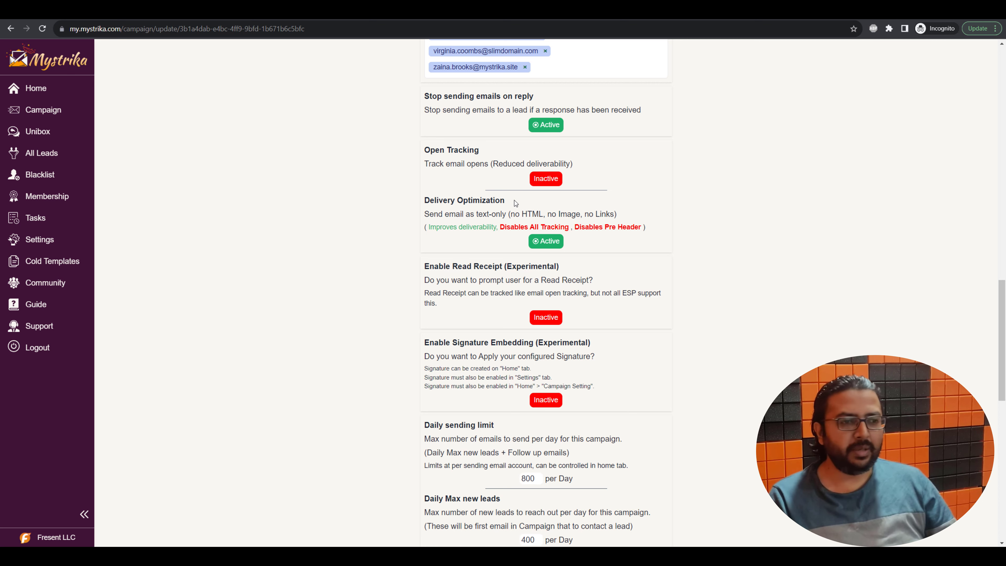
pyautogui.moveTo(511, 201); pyautogui.dragTo(394, 205)
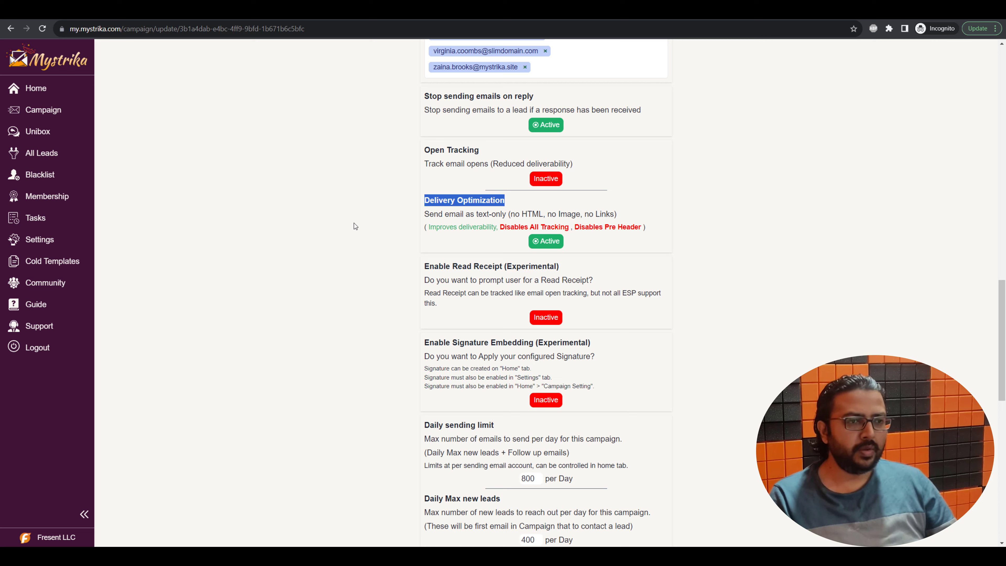
pyautogui.click(541, 243)
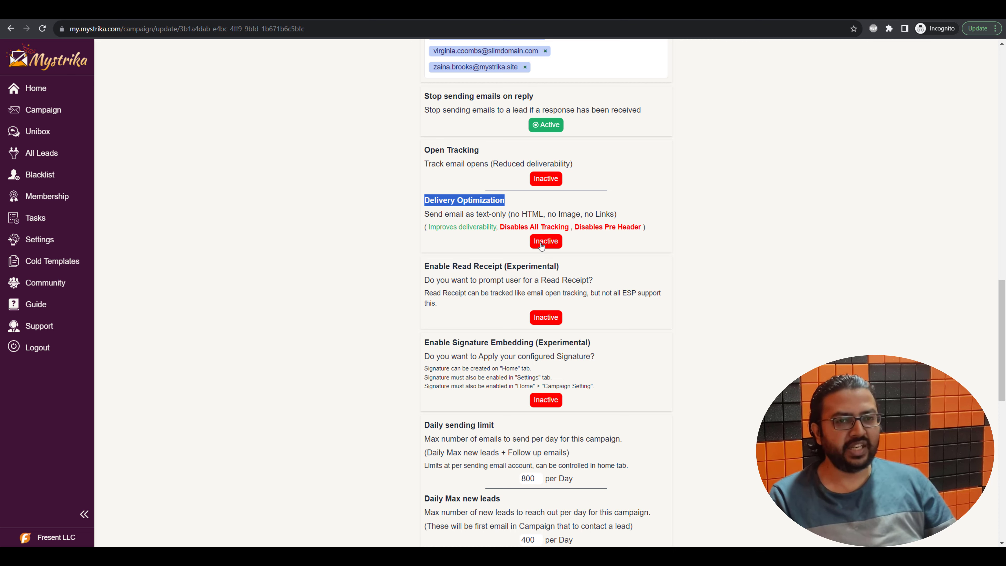
pyautogui.click(542, 243)
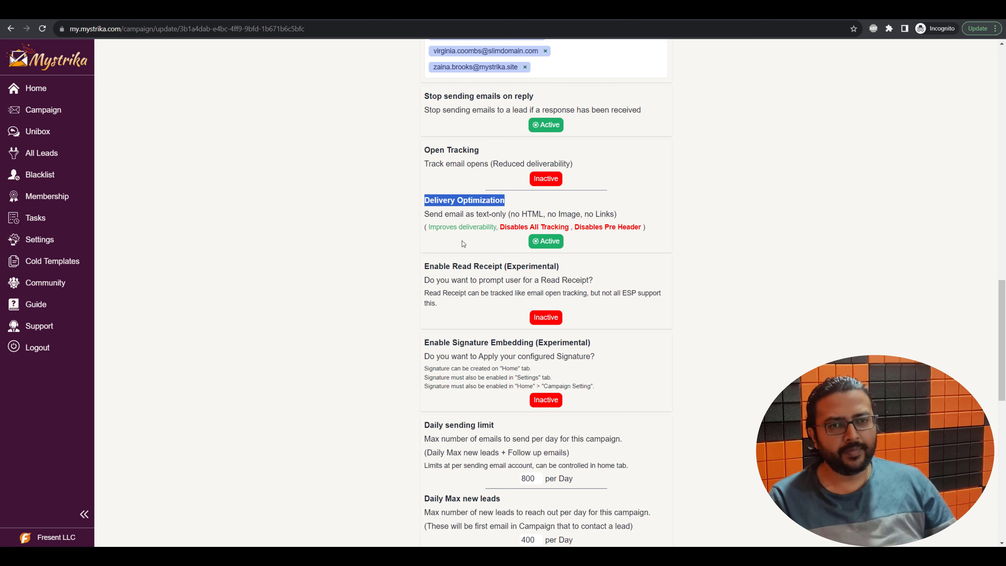
pyautogui.click(361, 247)
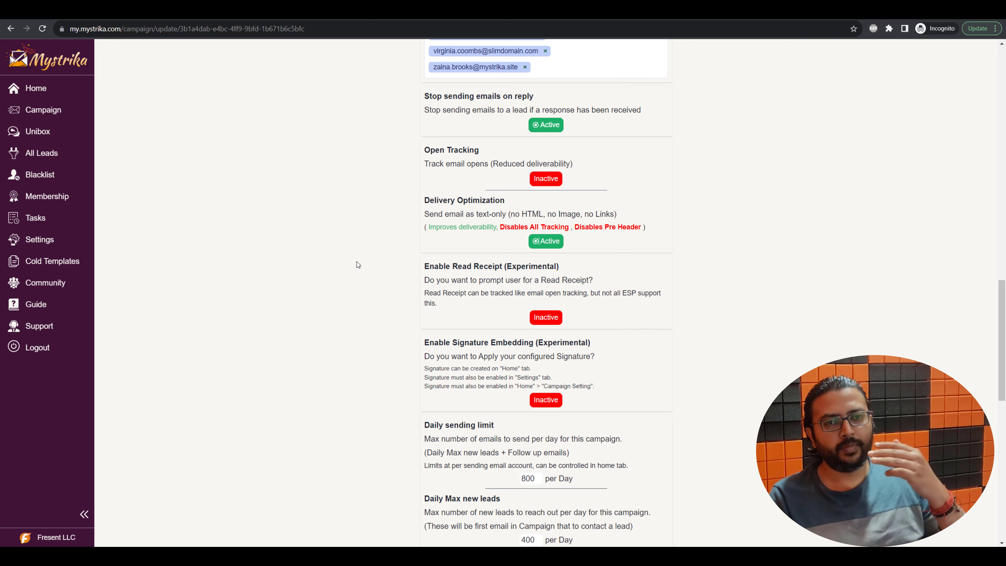
pyautogui.scroll(2, 357, 265)
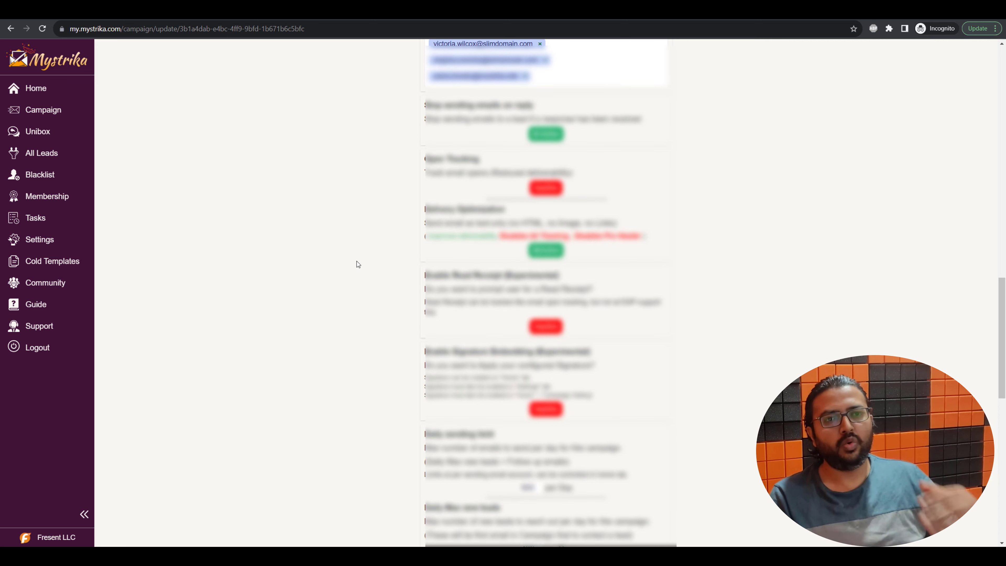
pyautogui.scroll(5, 357, 261)
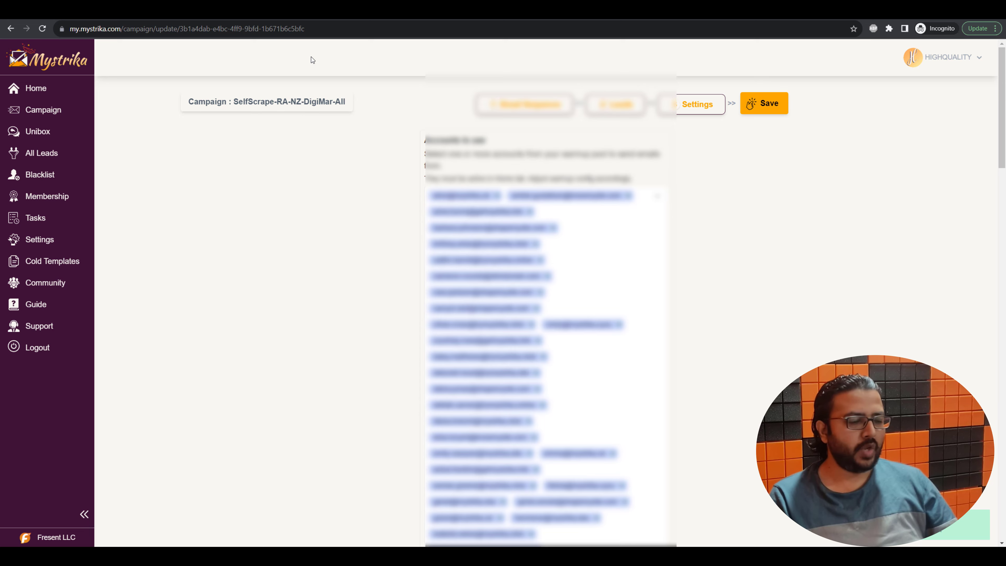
# Send a test of the Step 1 email to a Gmail test inbox
pyautogui.click(531, 104)
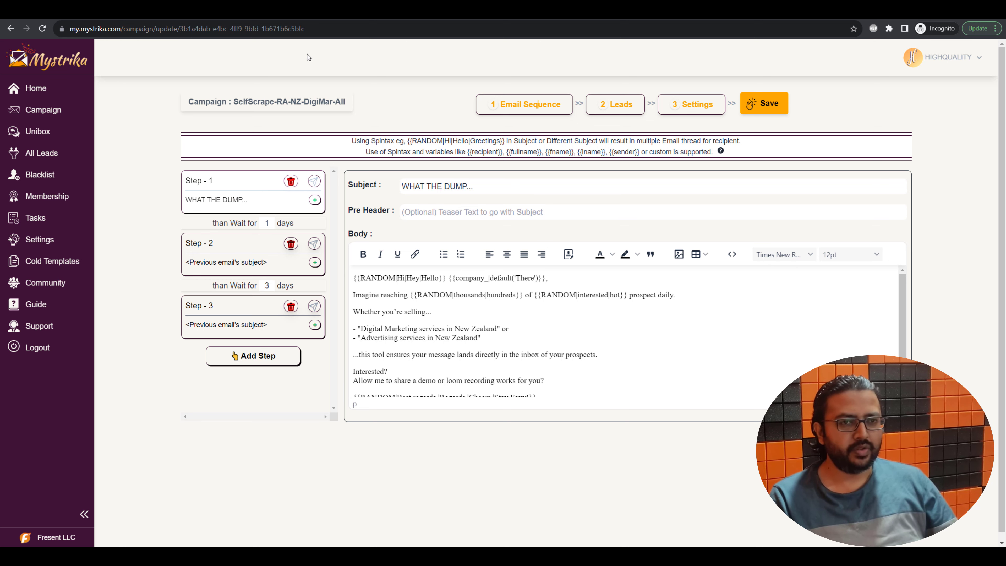
pyautogui.click(314, 181)
pyautogui.click(483, 311)
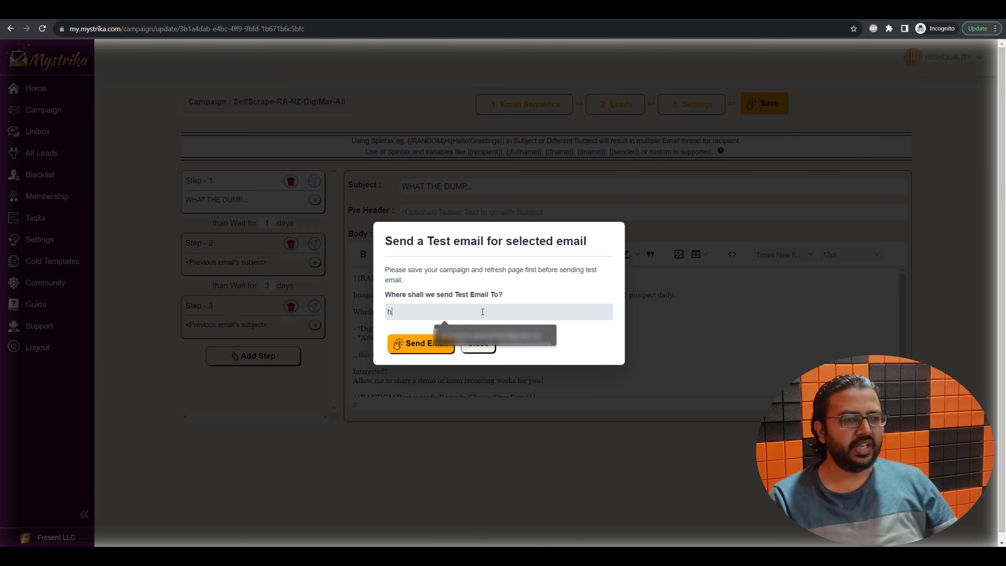
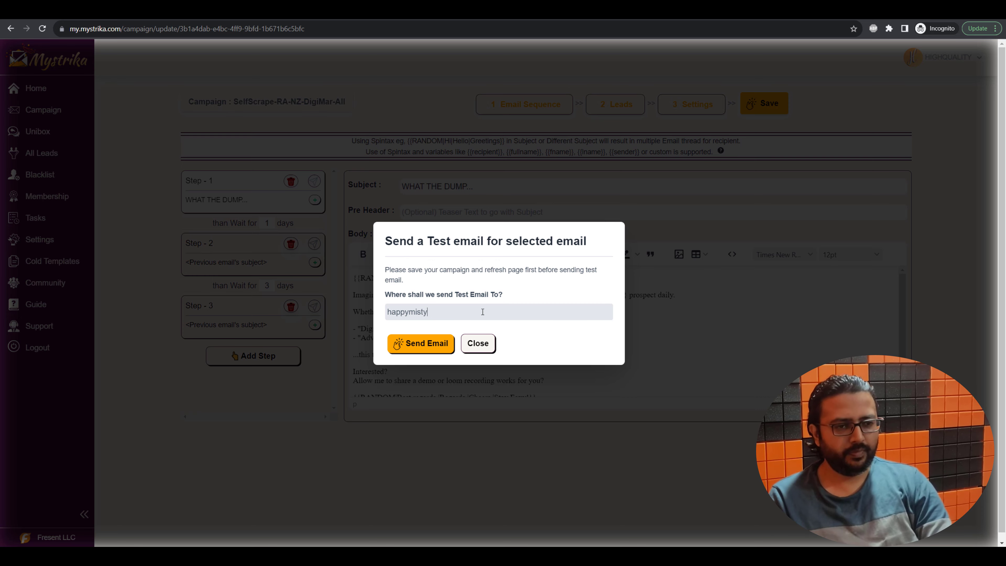
pyautogui.click(433, 342)
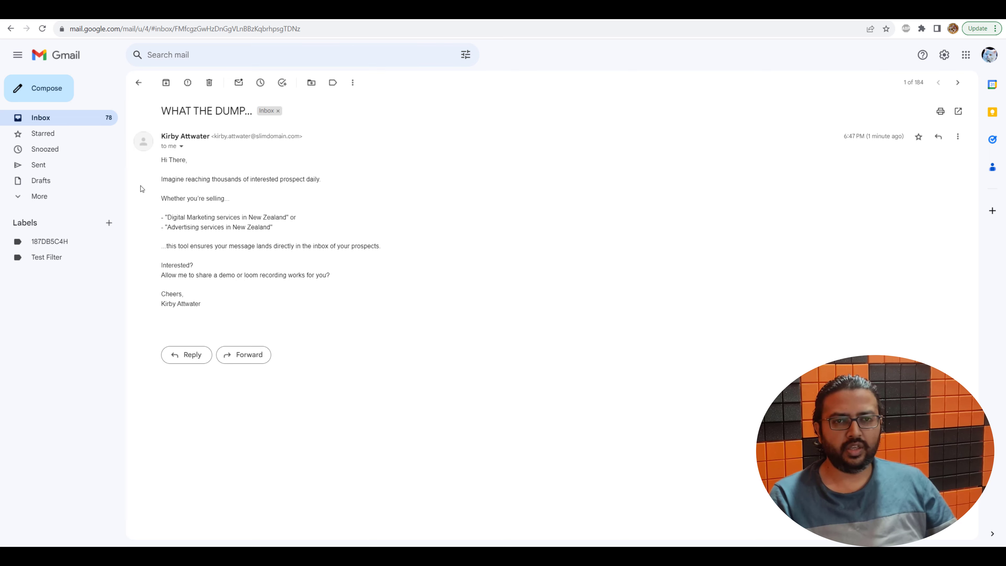
pyautogui.moveTo(215, 311); pyautogui.dragTo(164, 170)
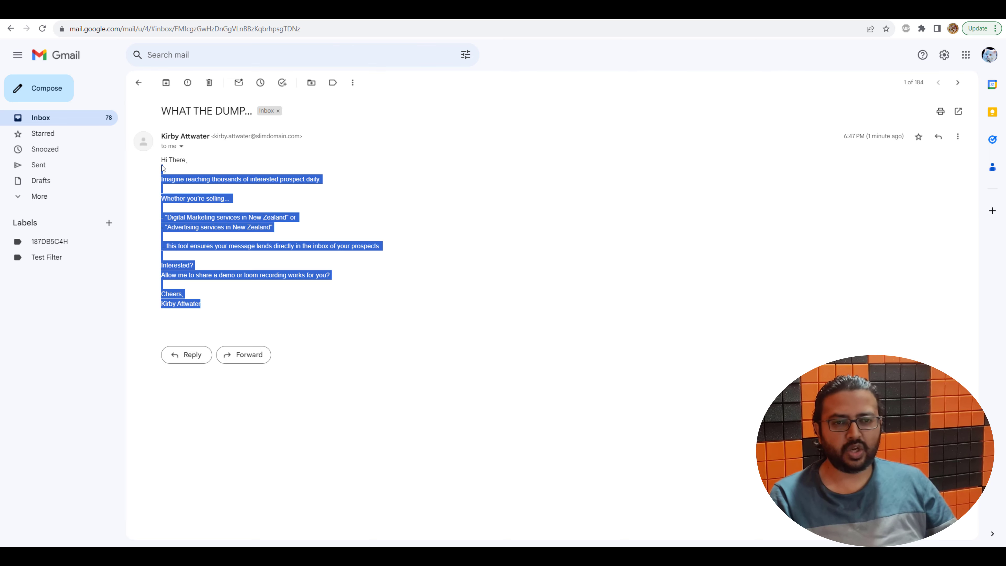
pyautogui.click(322, 212)
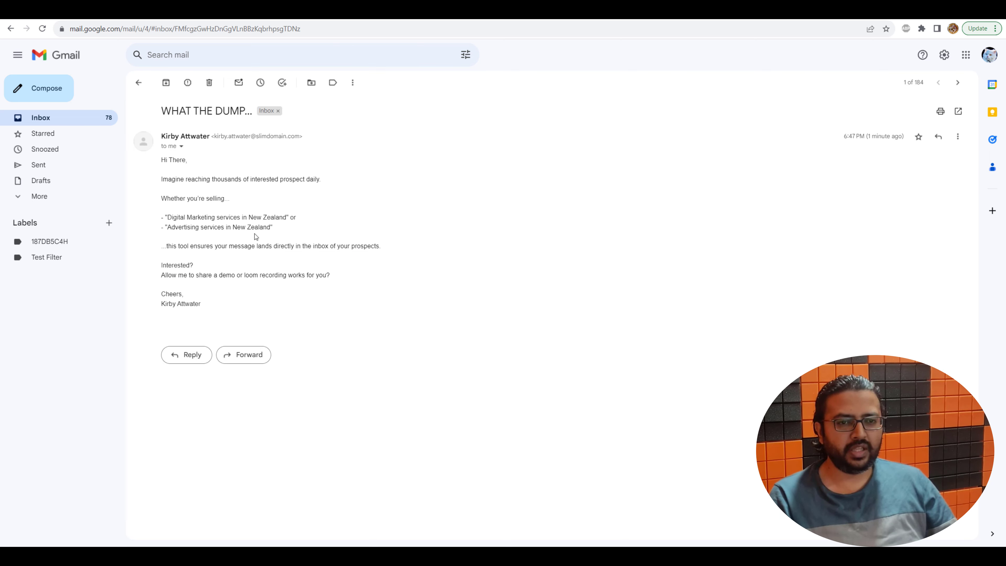
pyautogui.moveTo(192, 160); pyautogui.dragTo(170, 162)
pyautogui.click(193, 173)
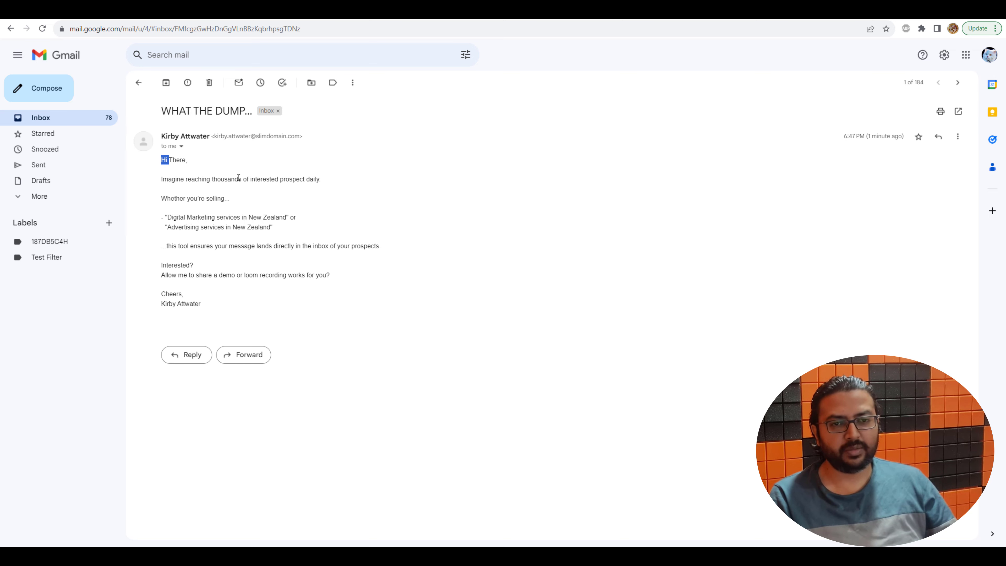
pyautogui.moveTo(211, 317); pyautogui.dragTo(162, 215)
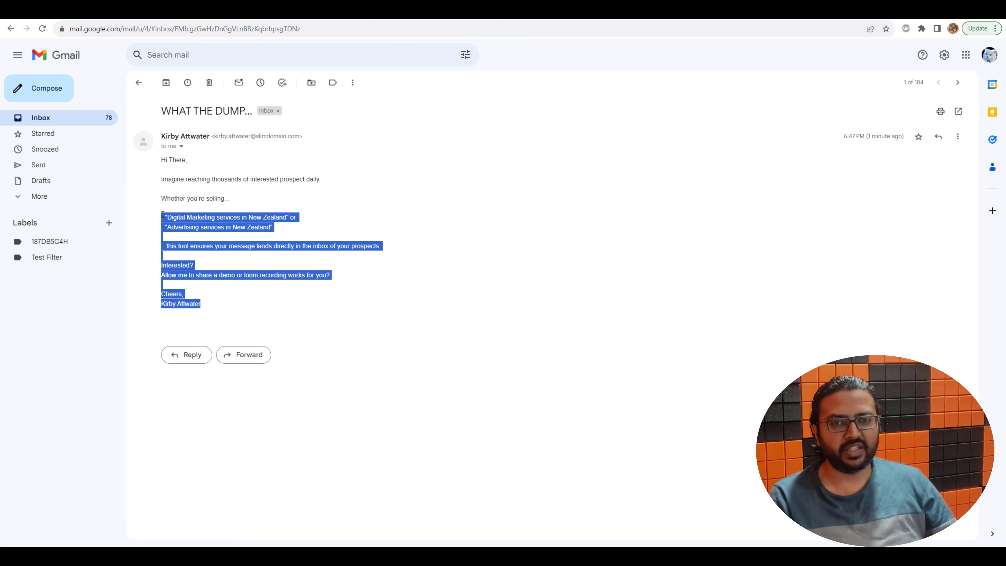
pyautogui.click(314, 227)
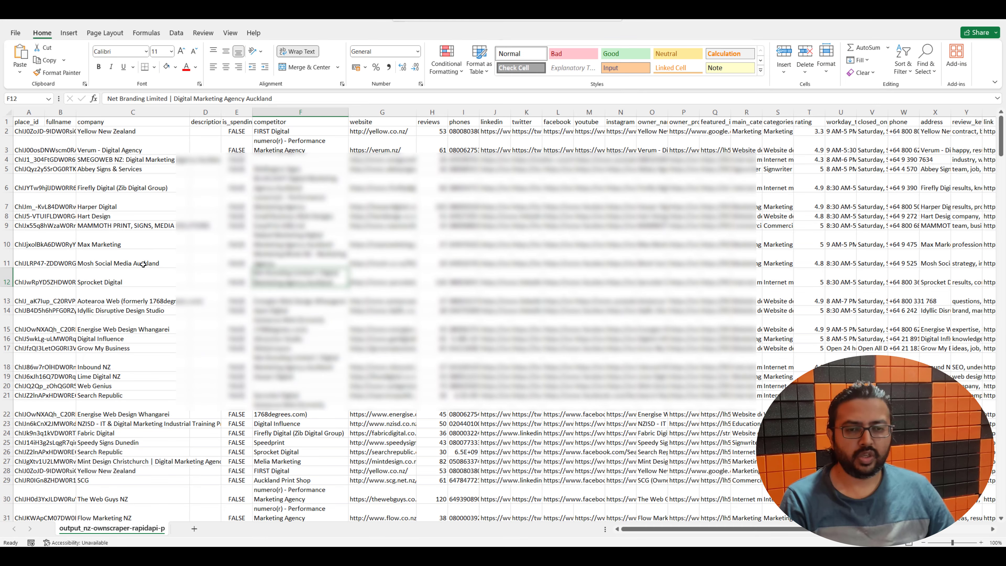
# Inspect lead company entries like Mint Design Christchurch and Yellow New Zealand, and competitor cell F36
pyautogui.click(129, 227)
pyautogui.click(149, 424)
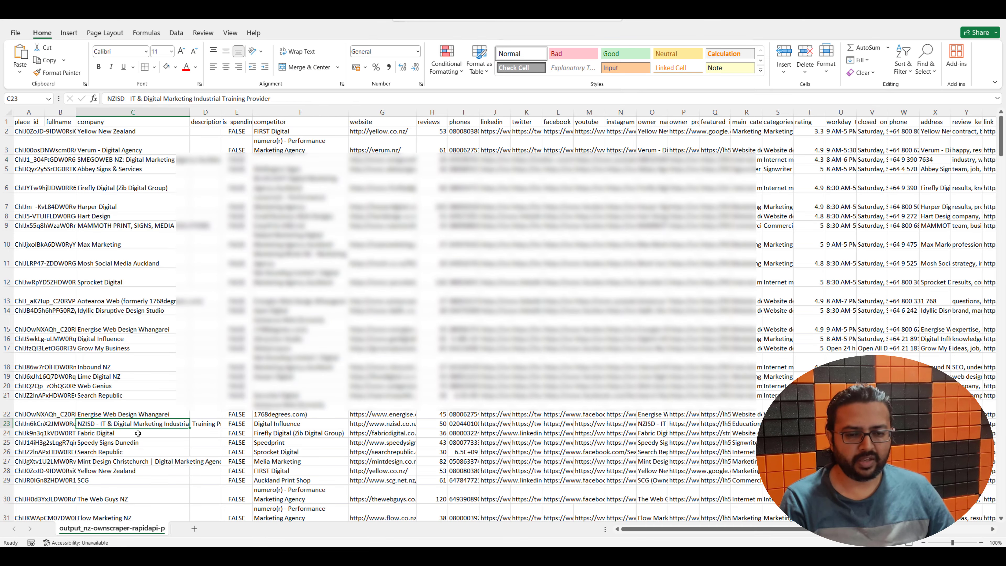
pyautogui.click(163, 461)
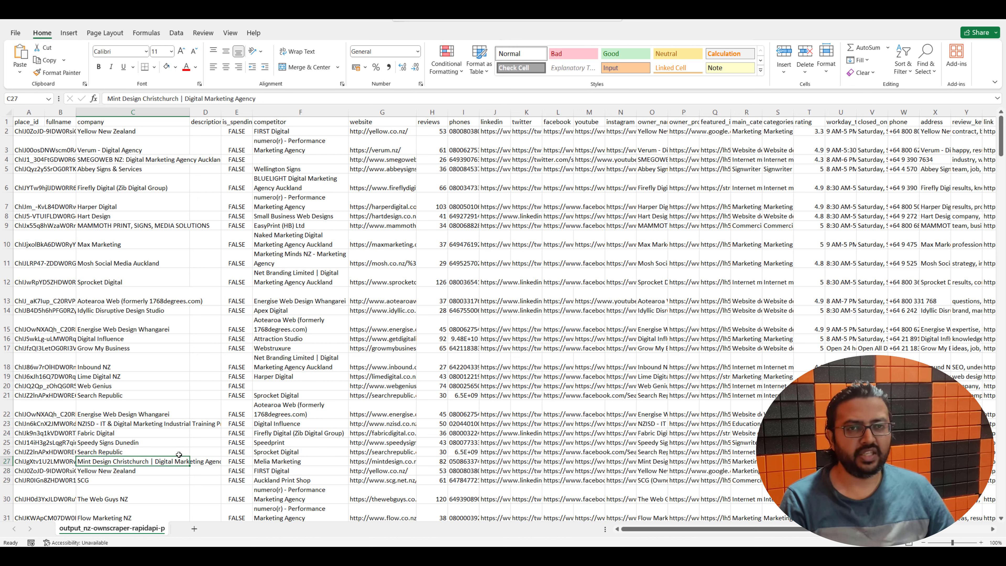
pyautogui.click(125, 471)
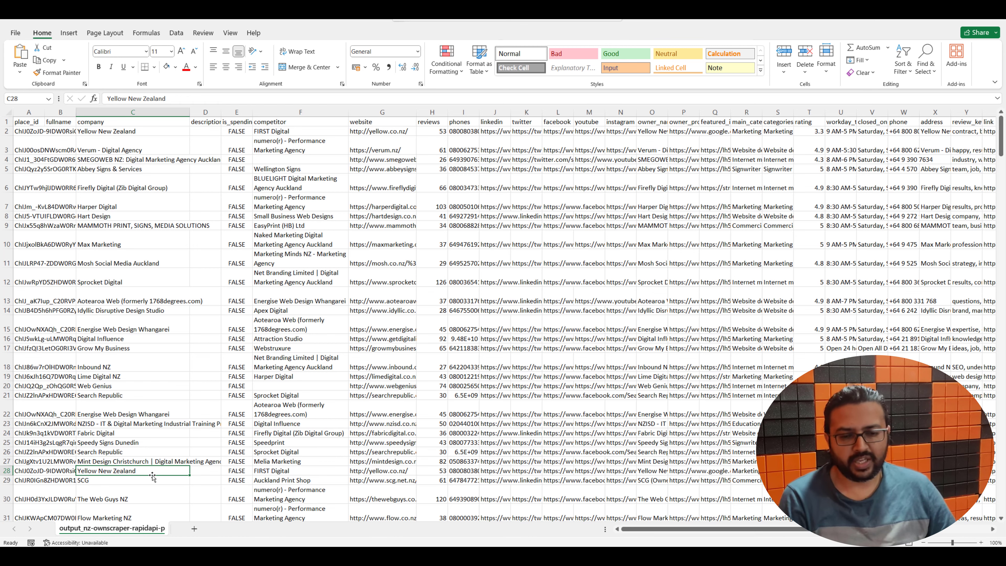
pyautogui.scroll(-1, 163, 477)
pyautogui.scroll(-2, 163, 479)
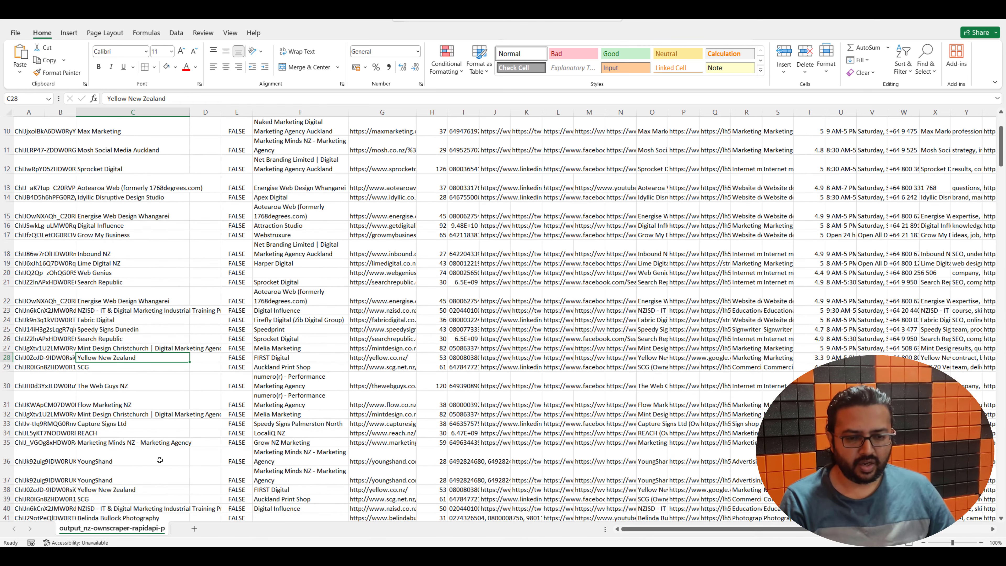
pyautogui.click(150, 445)
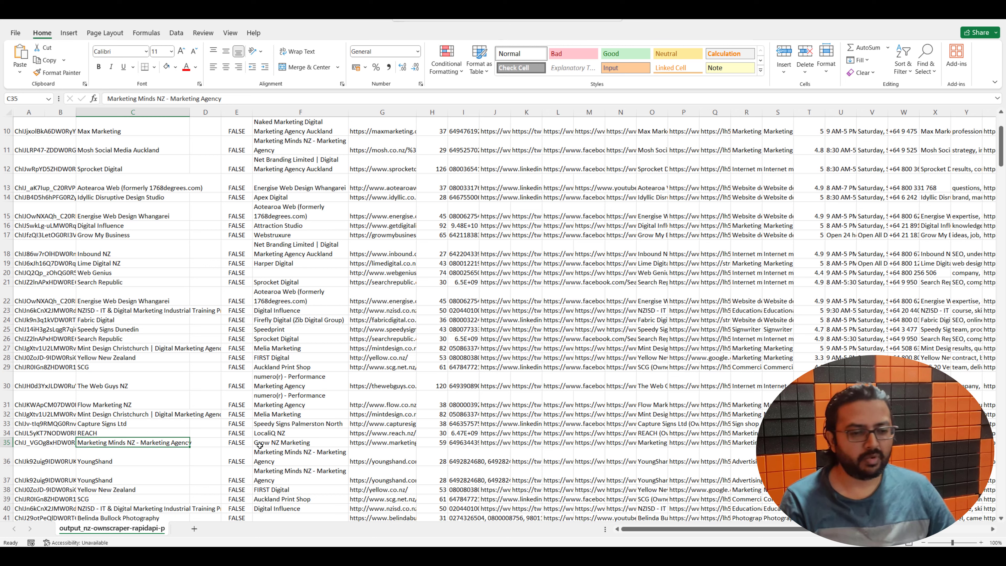
pyautogui.click(300, 458)
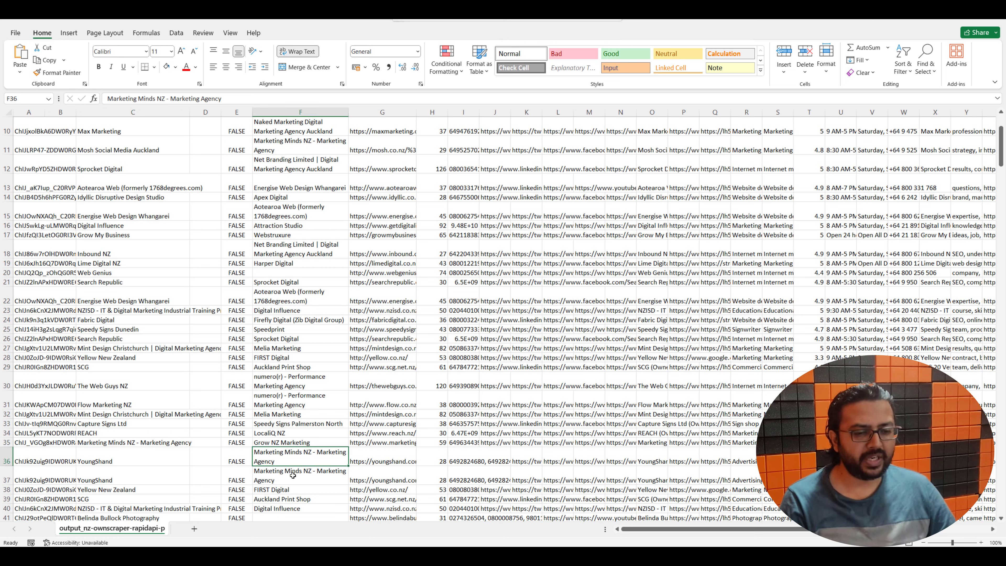
pyautogui.hotkey('alt', 'Tab')
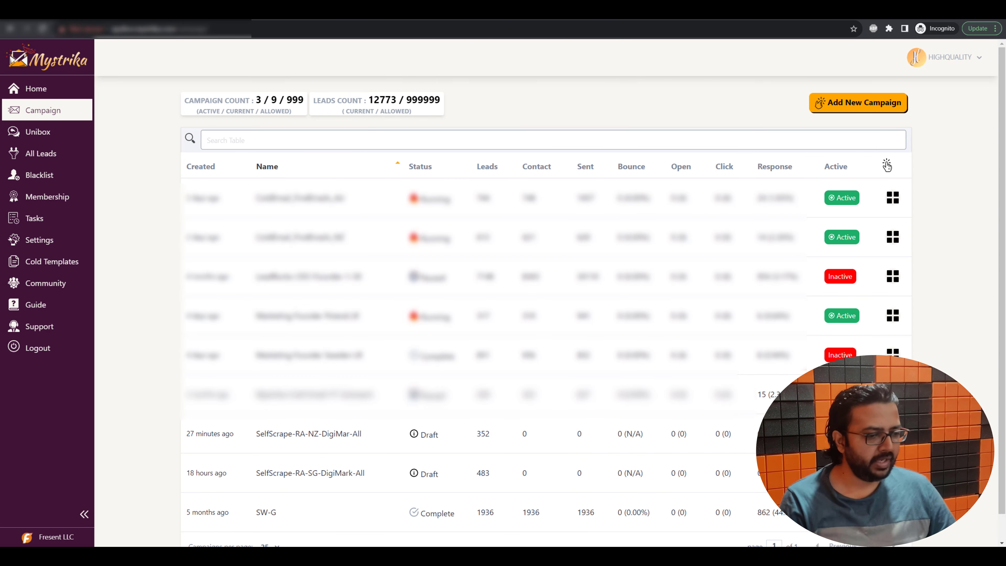
# Run a competitor_ AI prompt on SelfScrape-RA-NZ-DigiMar-All, confirm the 'FIRST Digital' test result, and submit the task
pyautogui.click(893, 237)
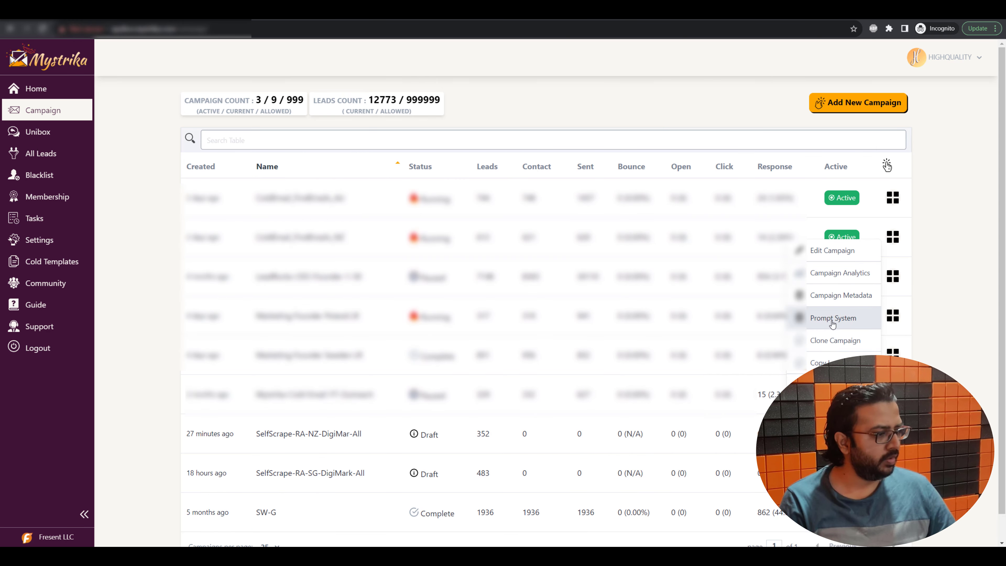
pyautogui.click(821, 319)
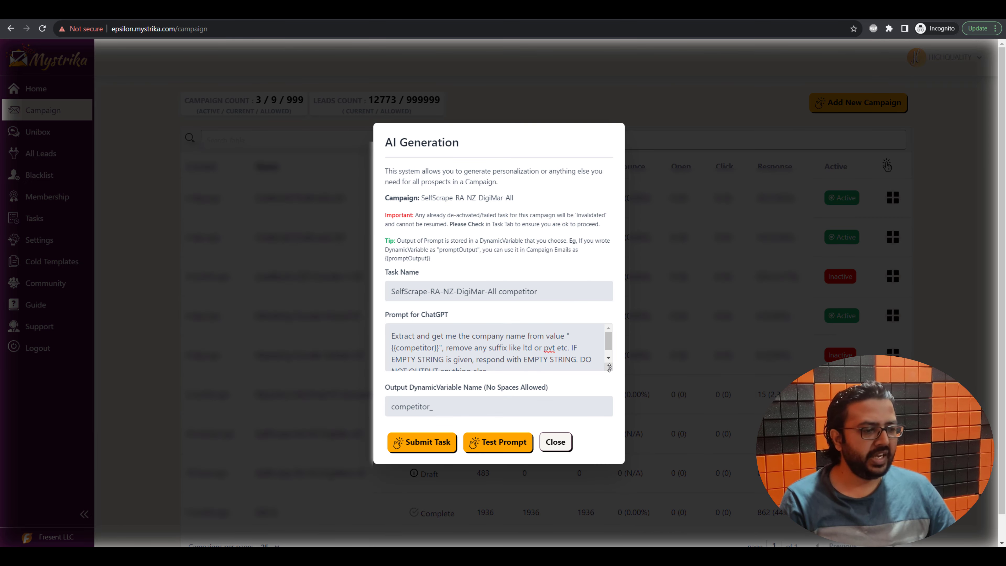
pyautogui.moveTo(610, 368); pyautogui.dragTo(610, 378)
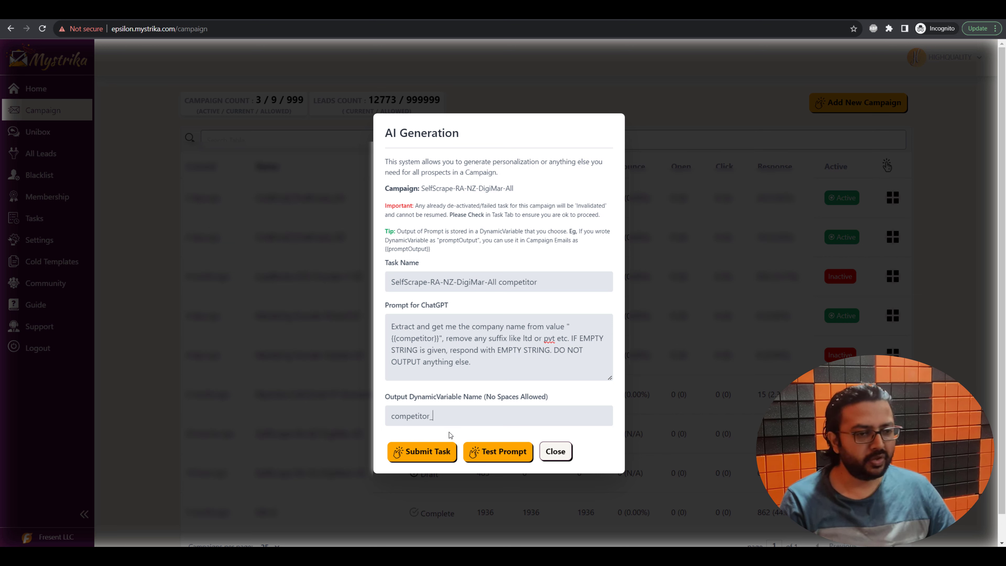
pyautogui.click(515, 452)
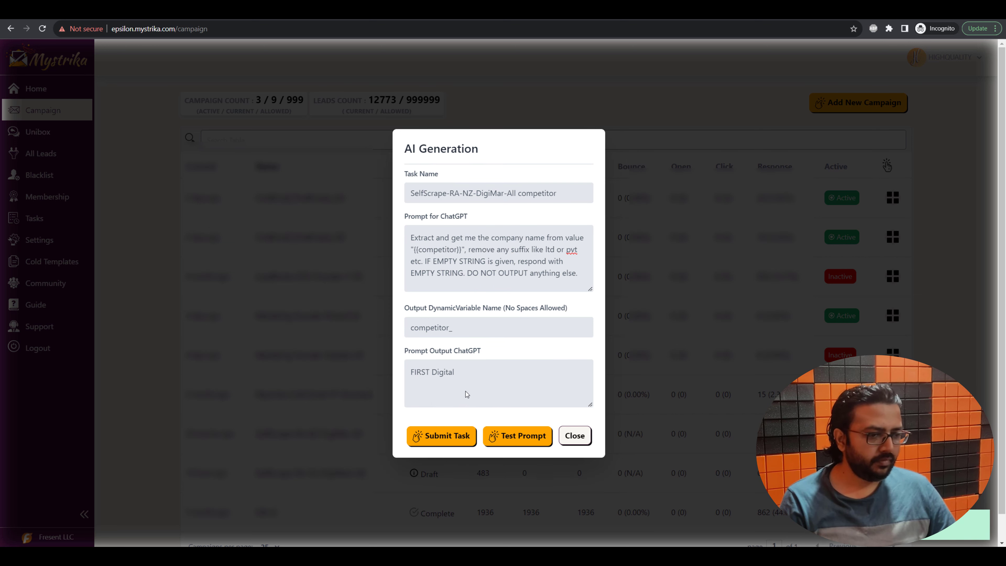
pyautogui.moveTo(473, 379); pyautogui.dragTo(411, 374)
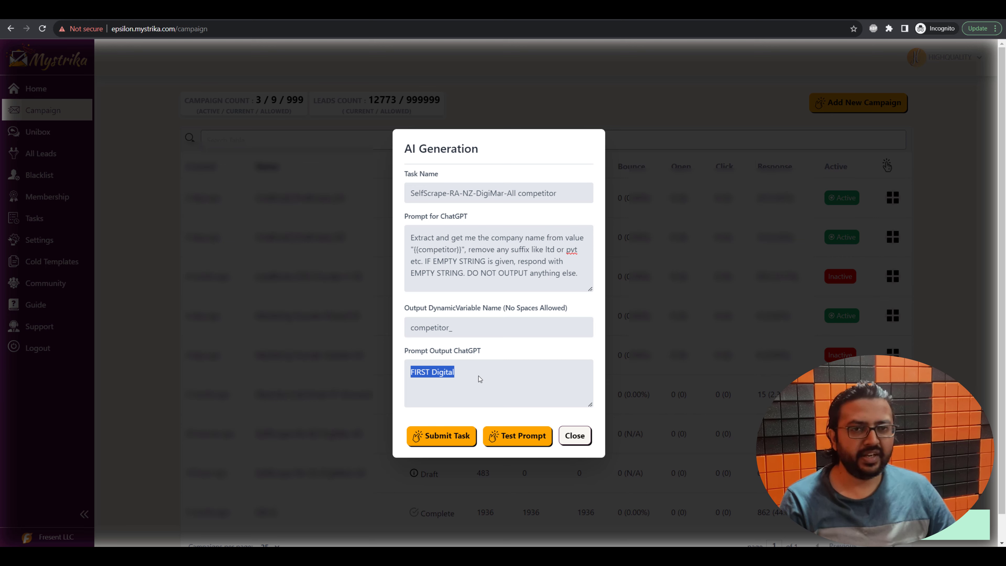
pyautogui.click(520, 440)
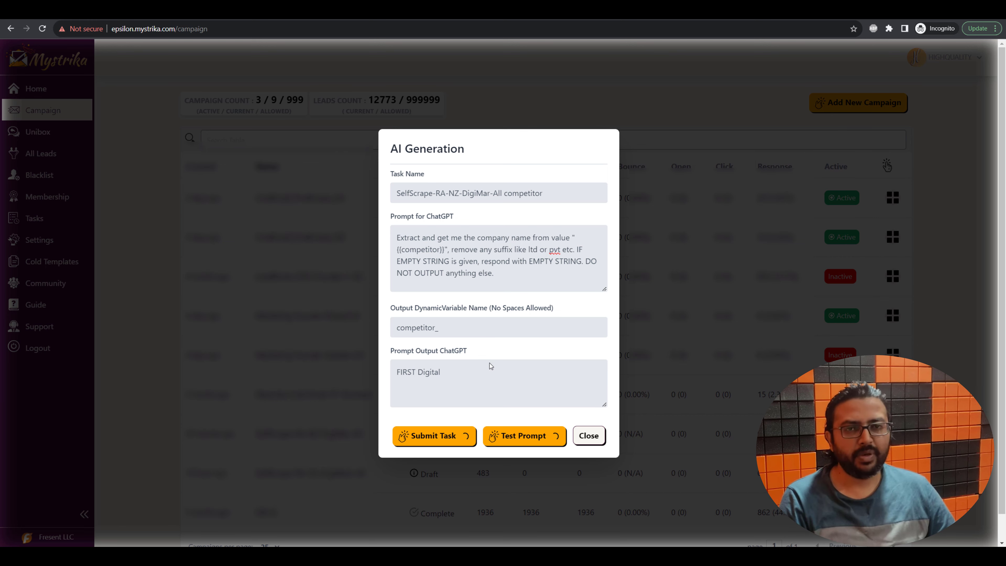
pyautogui.click(430, 437)
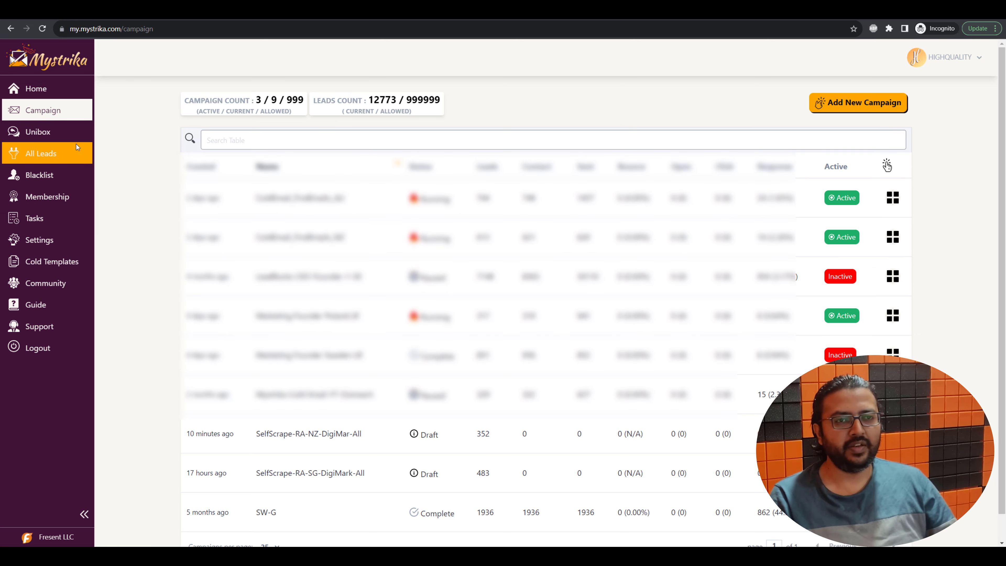
# Read the top Unibox reply, where a lead answered 'Send me a loom!', then go to Home
pyautogui.click(54, 139)
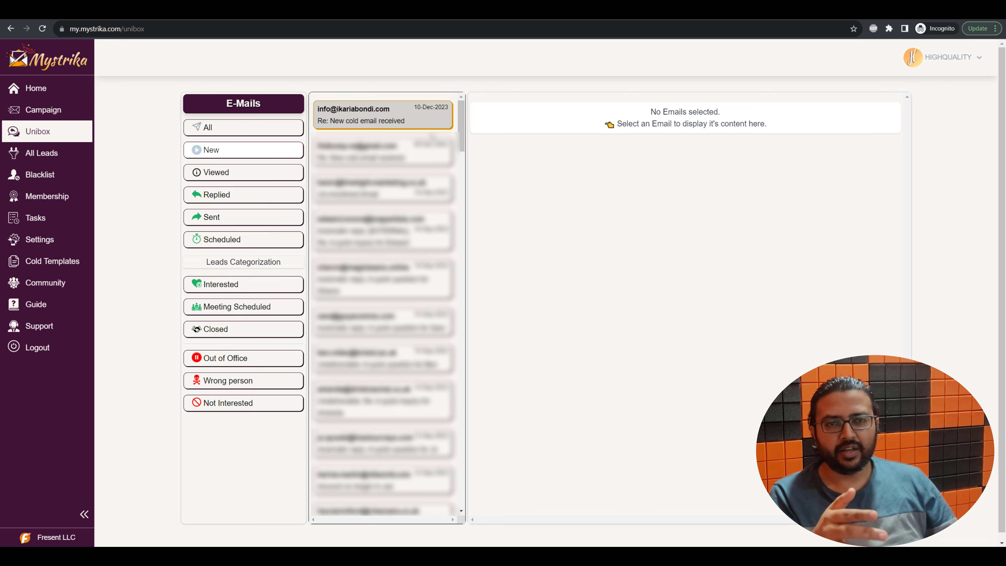
pyautogui.click(383, 153)
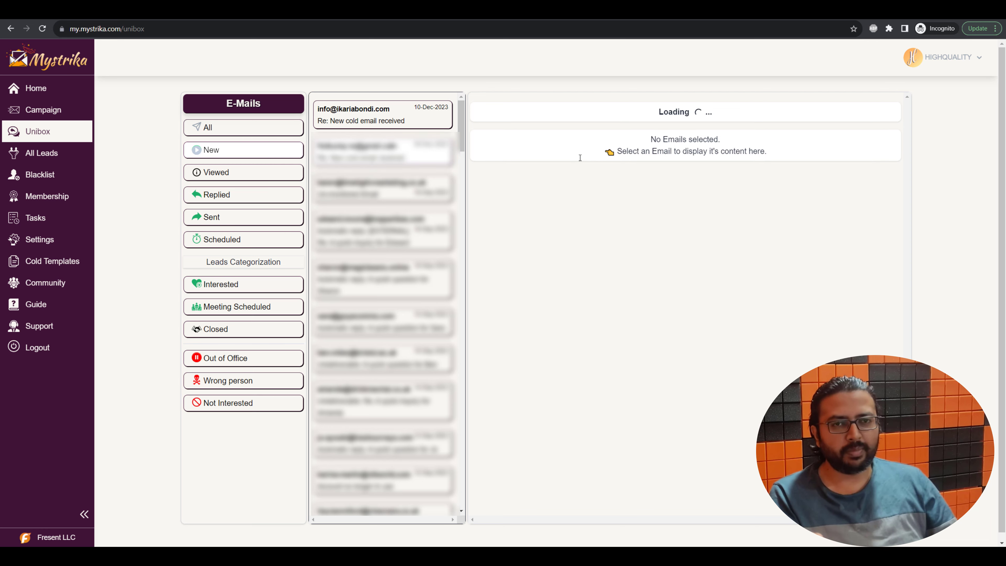
pyautogui.scroll(-6, 580, 158)
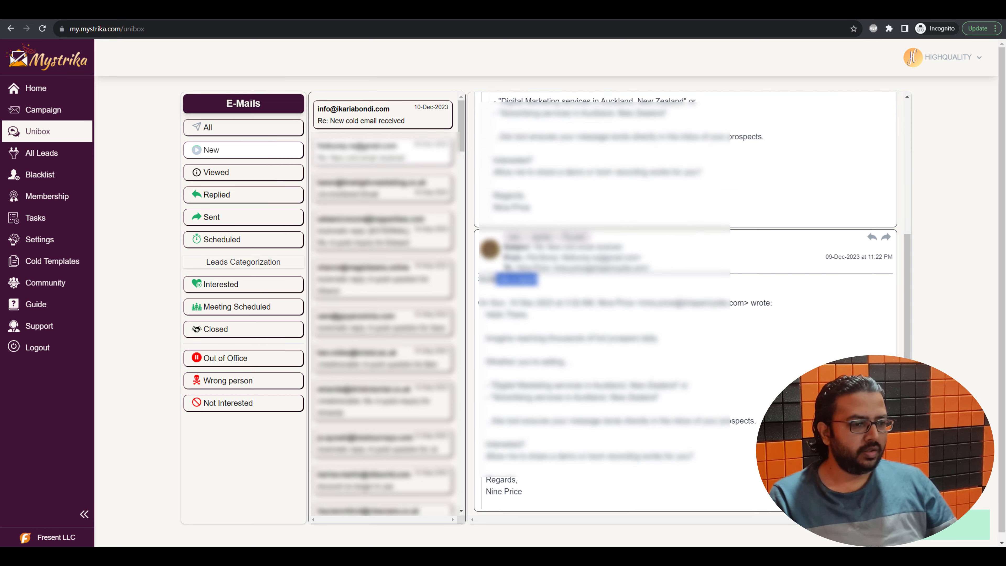
pyautogui.moveTo(483, 280); pyautogui.dragTo(478, 279)
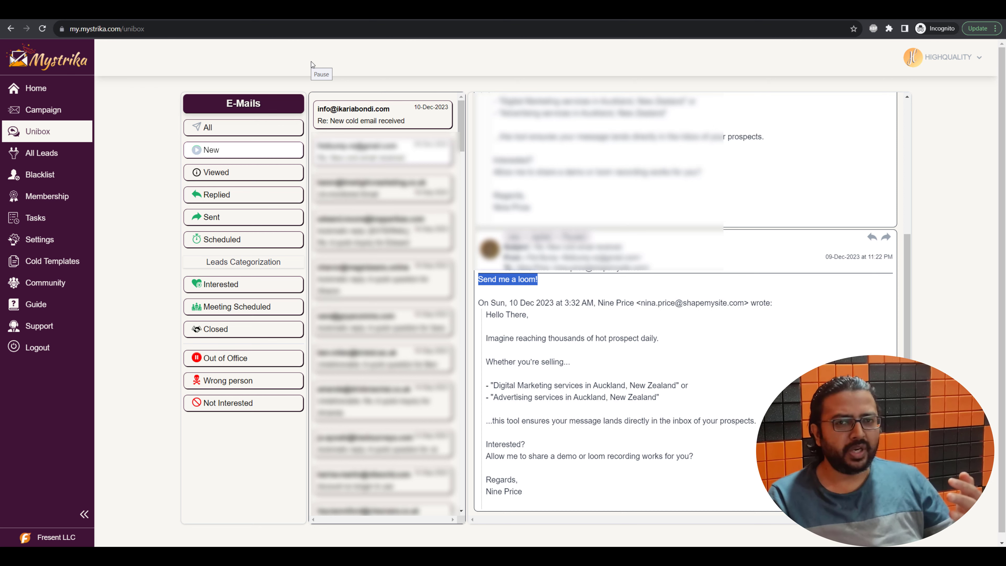
pyautogui.click(63, 97)
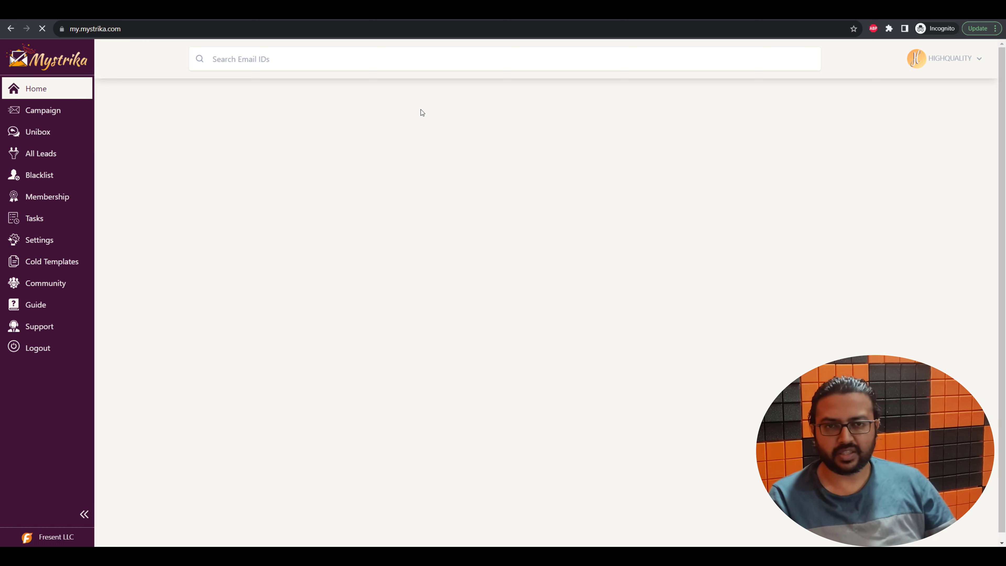
# Review the Home accounts table, including the 93% success account with 134 sent and 54 replies
pyautogui.scroll(-5, 370, 328)
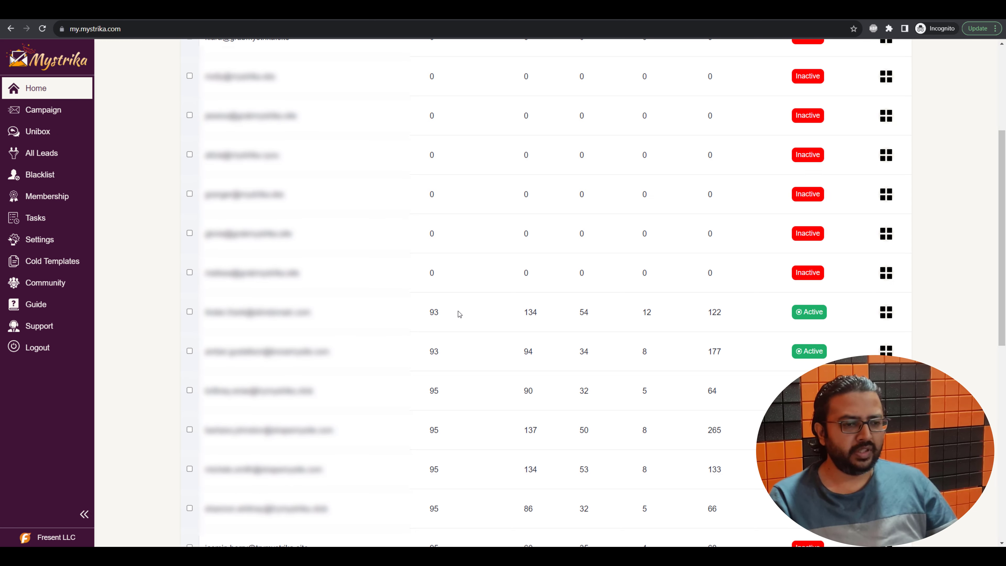
pyautogui.scroll(-2, 458, 311)
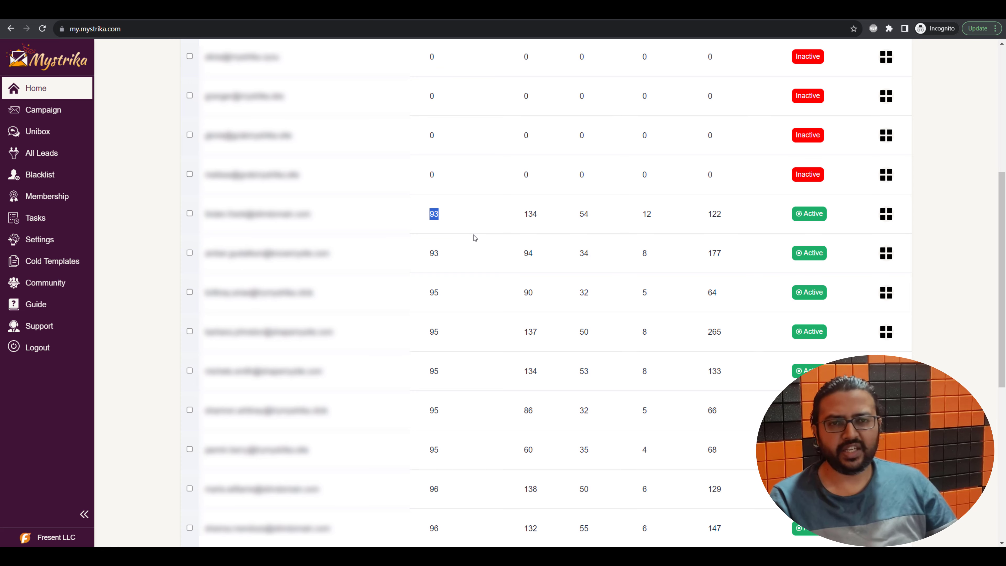
pyautogui.scroll(3, 474, 238)
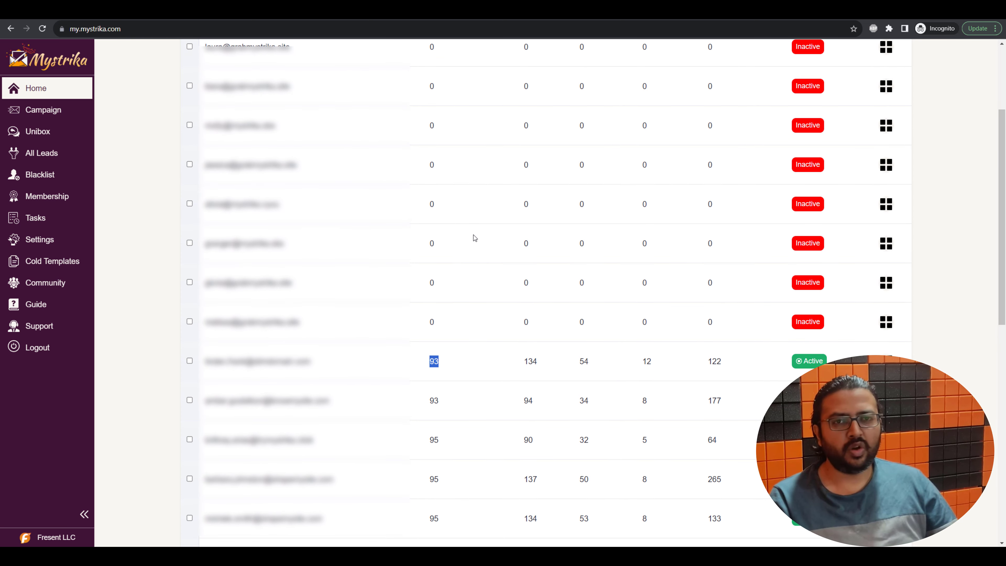
pyautogui.scroll(1, 397, 309)
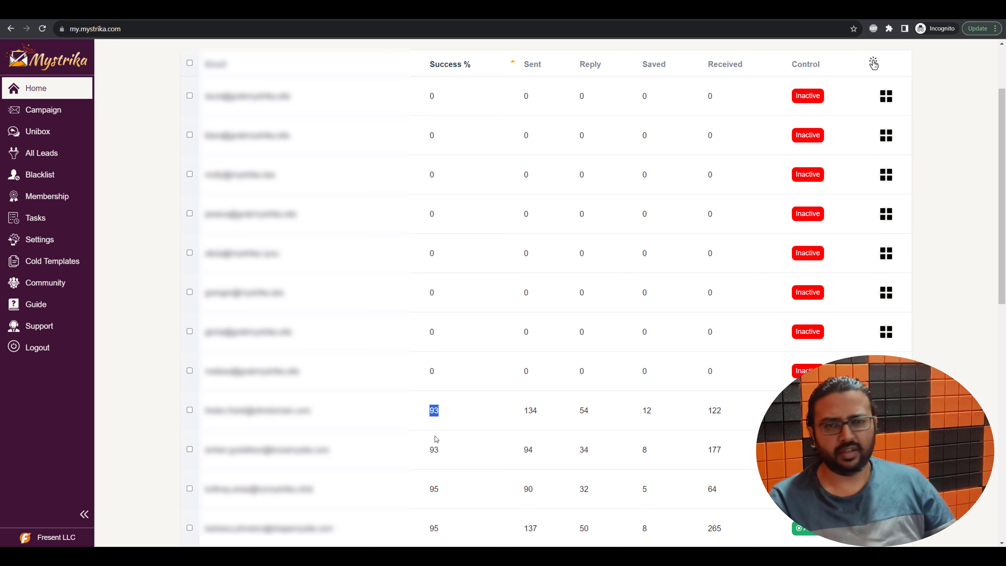
pyautogui.click(53, 138)
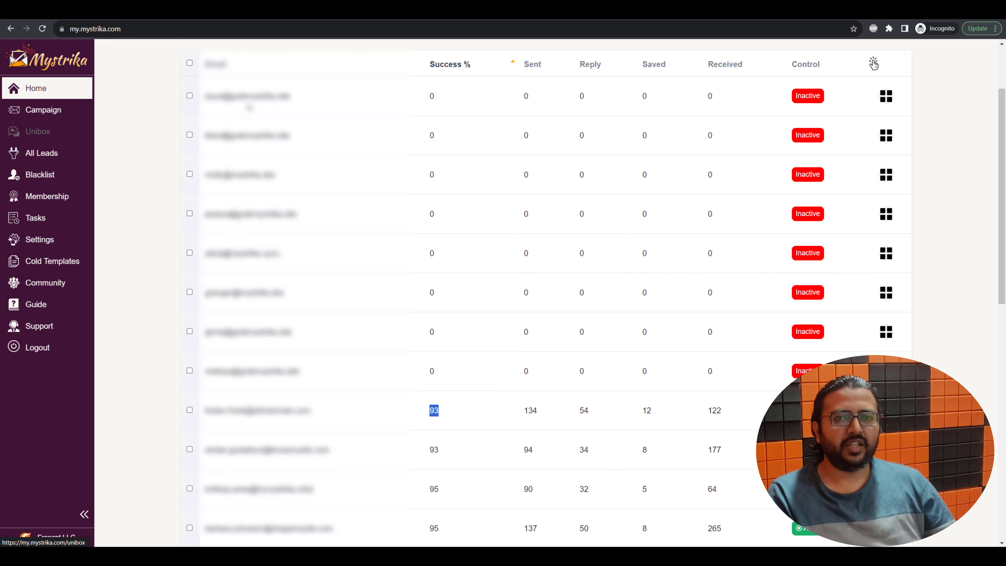